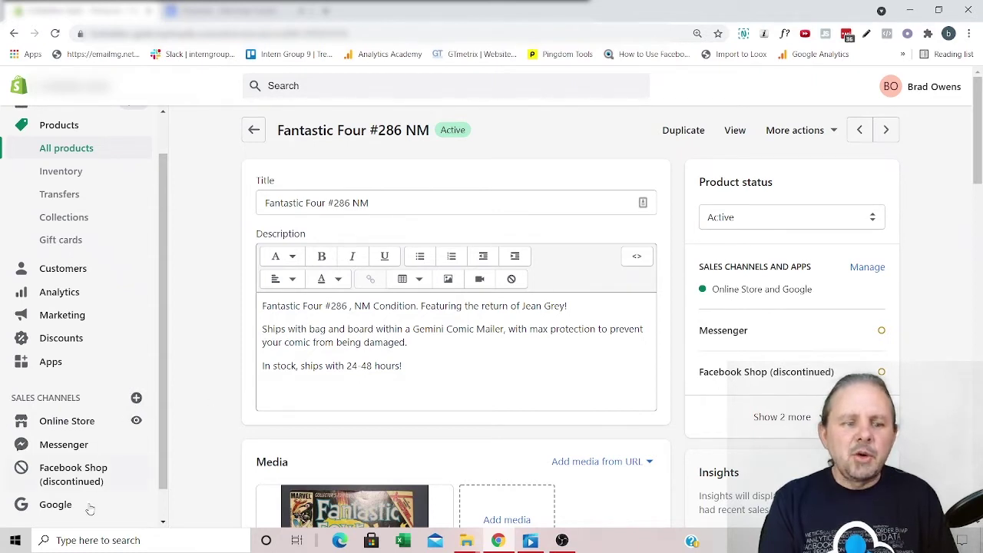
# Open the Google fields of the Fantastic Four #286 NM product and review its product categorization settings.
pyautogui.click(825, 132)
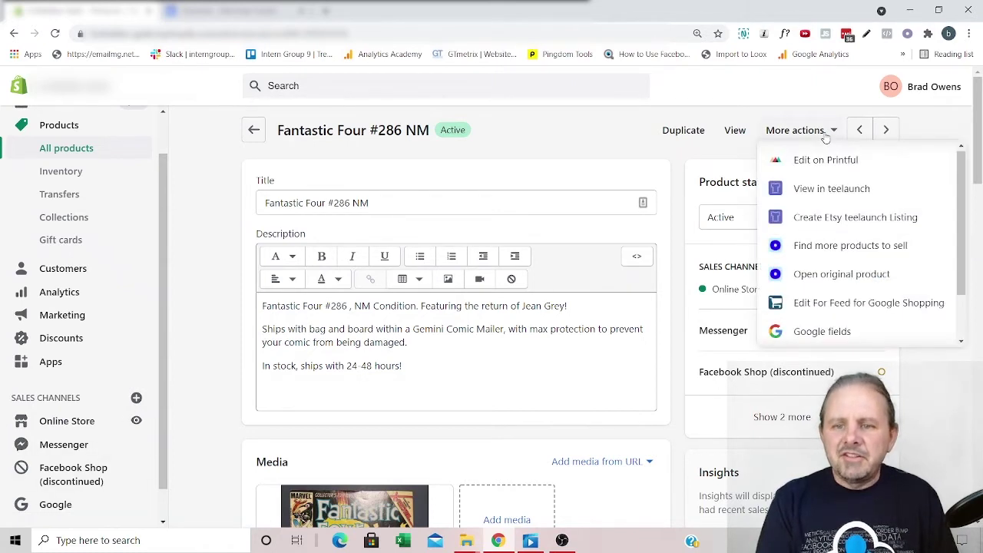
pyautogui.click(803, 332)
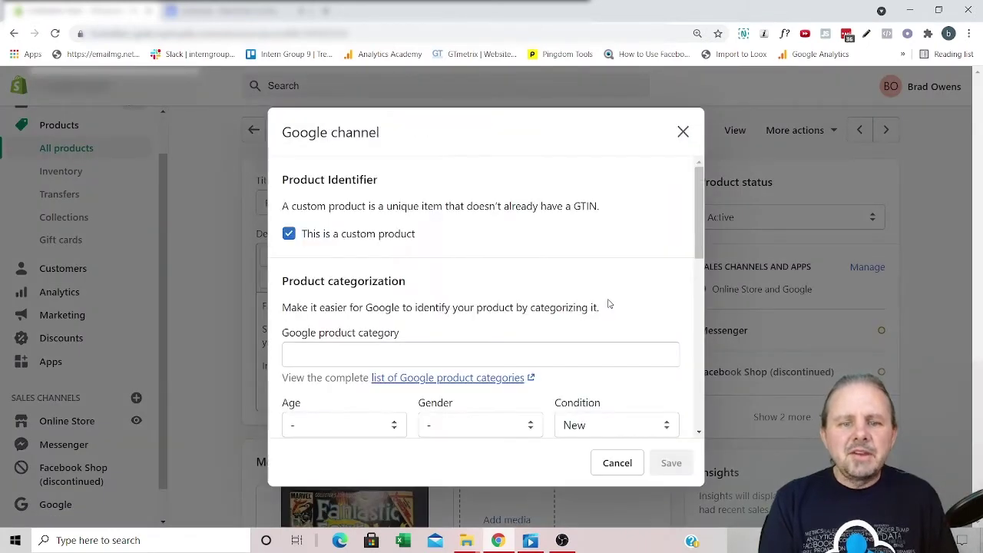
pyautogui.scroll(-3, 608, 304)
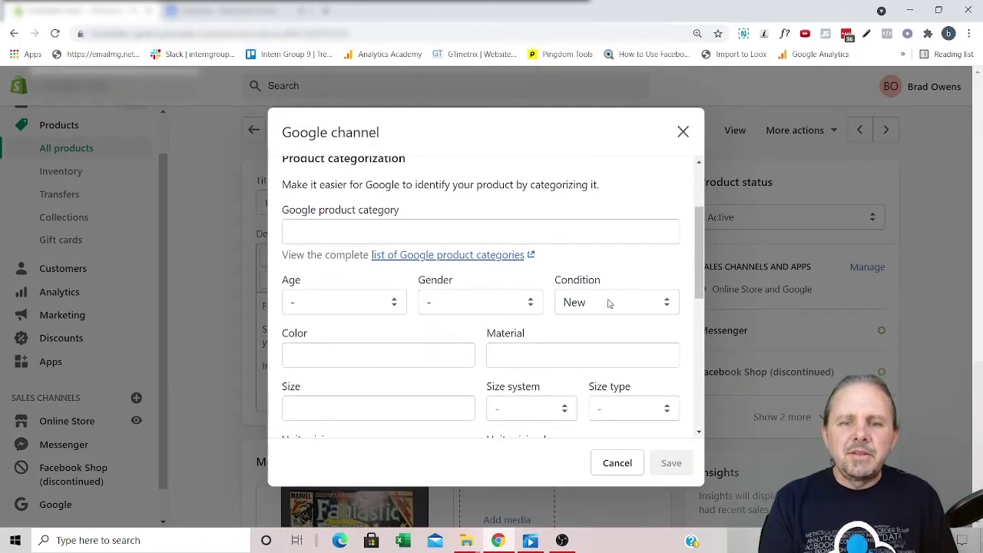
pyautogui.click(574, 227)
pyautogui.click(571, 175)
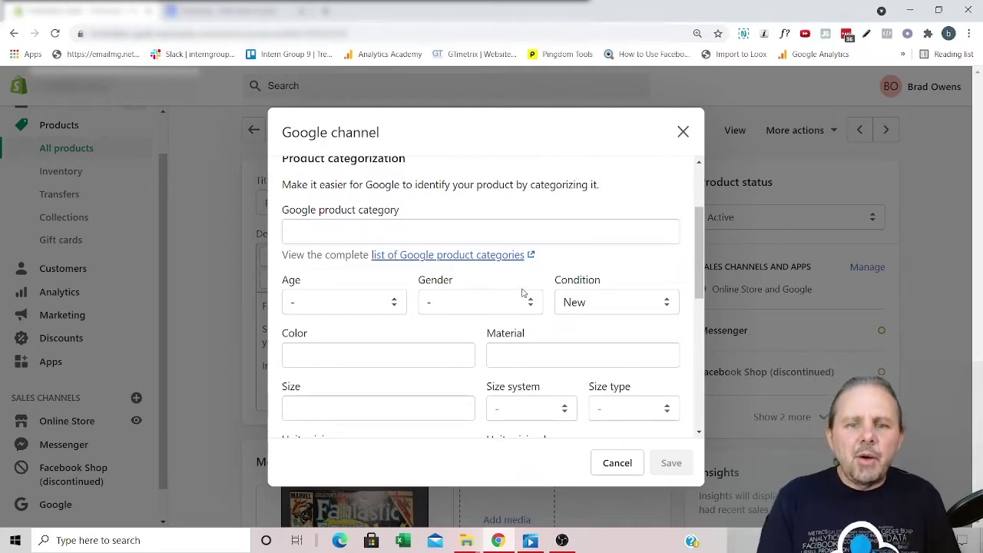
# Open the complete list of Google product categories and review the supported values and download formats.
pyautogui.click(512, 255)
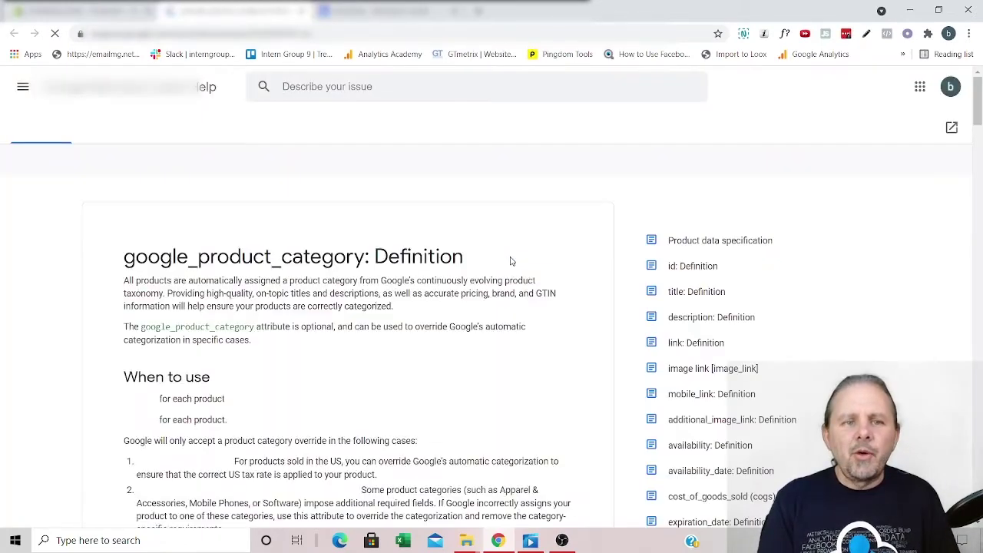
pyautogui.scroll(-1, 490, 310)
pyautogui.scroll(-6, 490, 309)
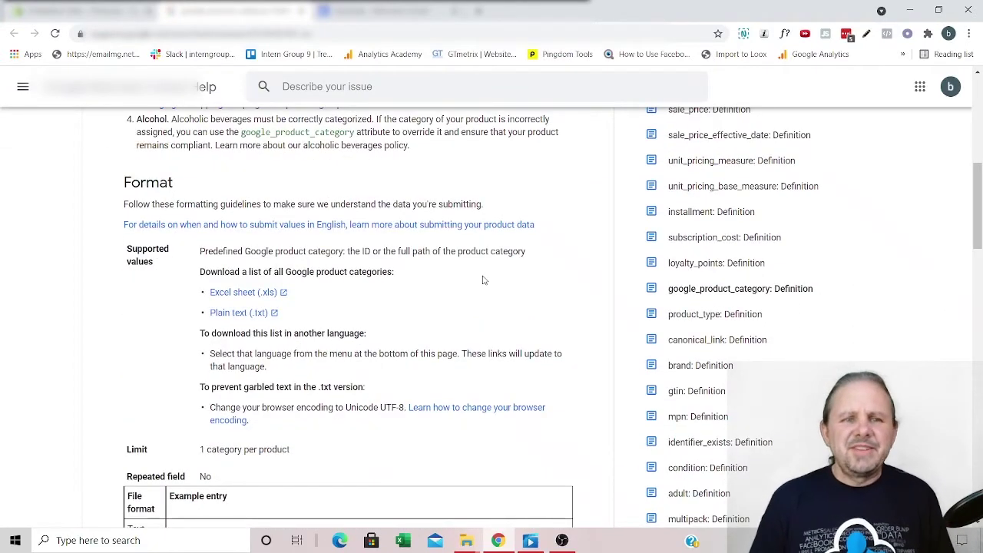
# Return to the product's Google channel fields, review the rest down to the custom labels, and close them without saving.
pyautogui.click(99, 14)
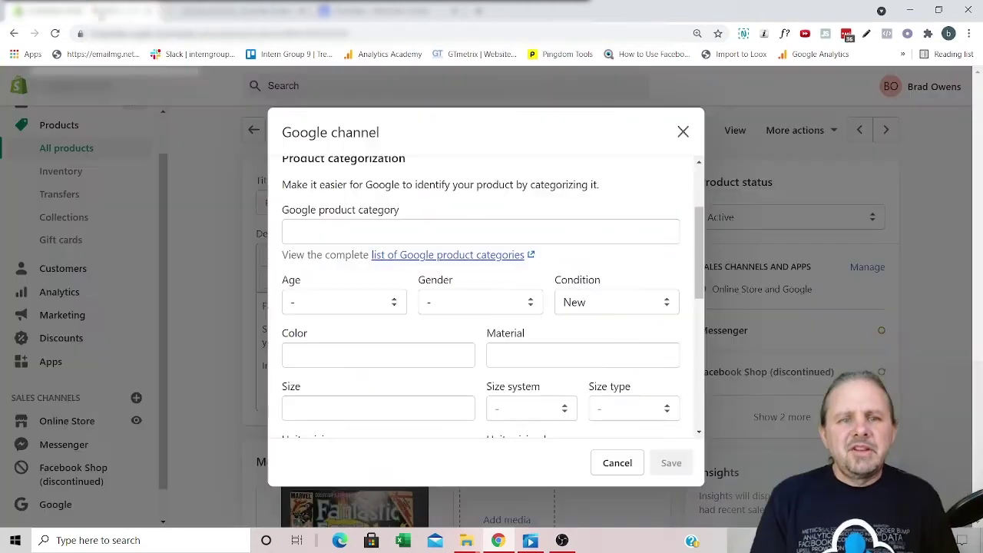
pyautogui.scroll(-10, 480, 292)
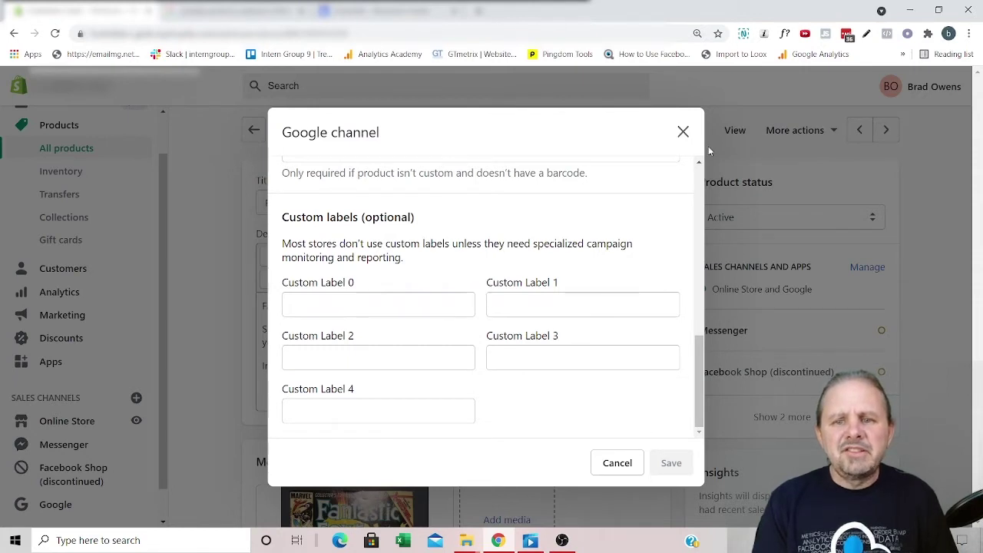
pyautogui.click(682, 132)
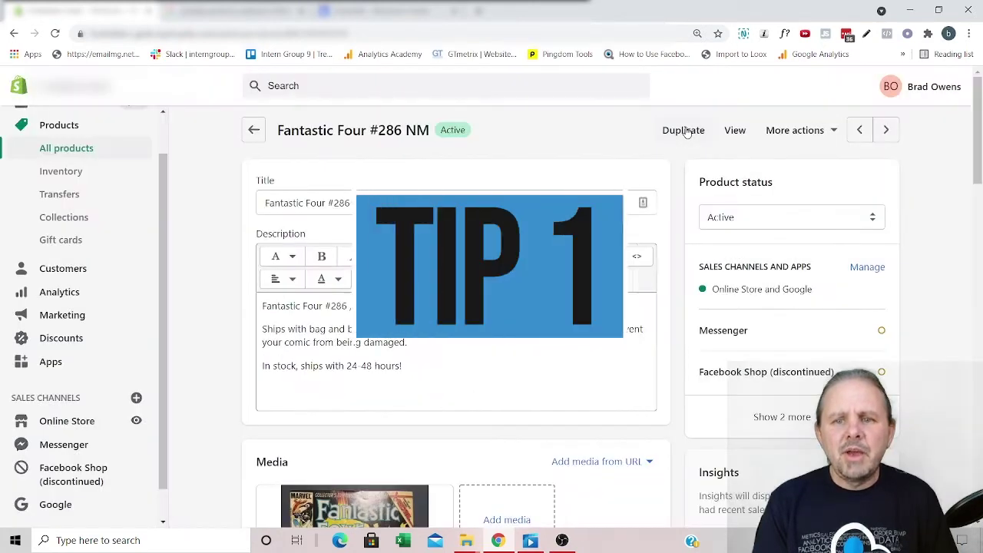
# Open the comic product for editing in Feed for Google Shopping and go to its Google Product Category settings.
pyautogui.click(799, 132)
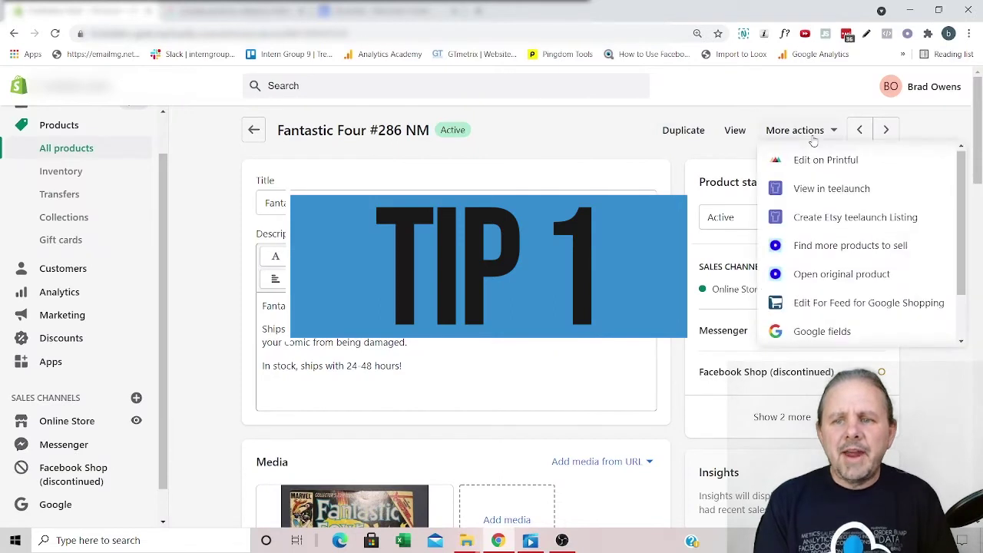
pyautogui.click(810, 304)
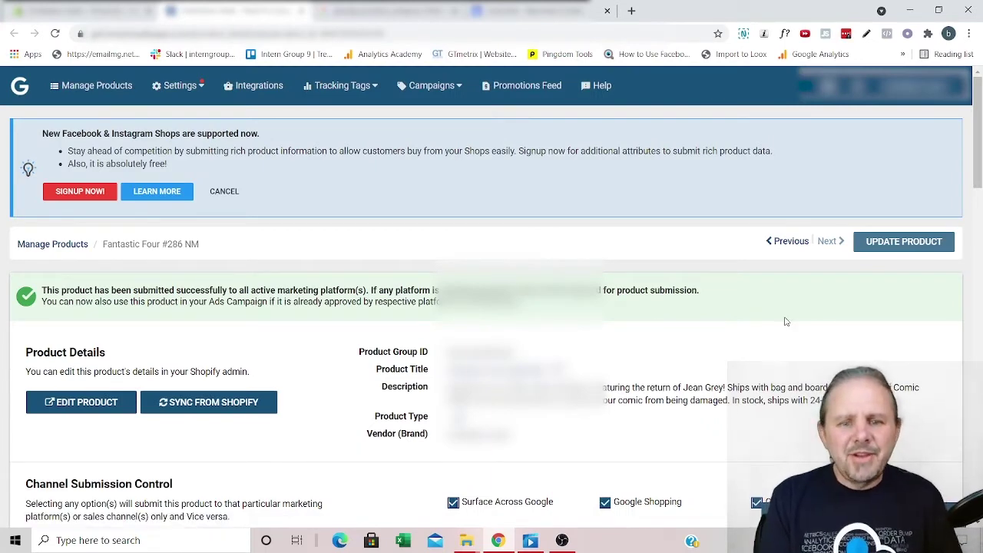
pyautogui.scroll(-2, 695, 347)
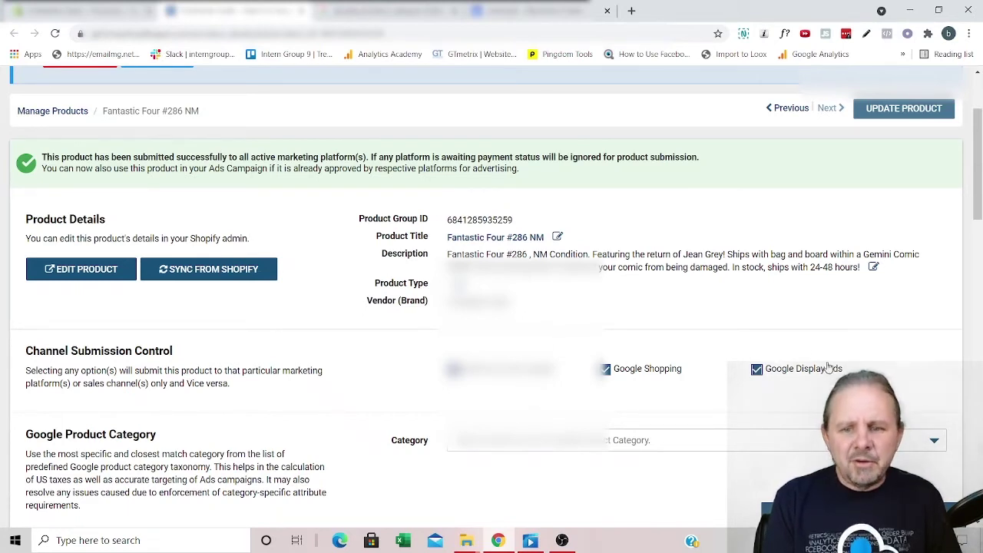
pyautogui.scroll(-2, 860, 368)
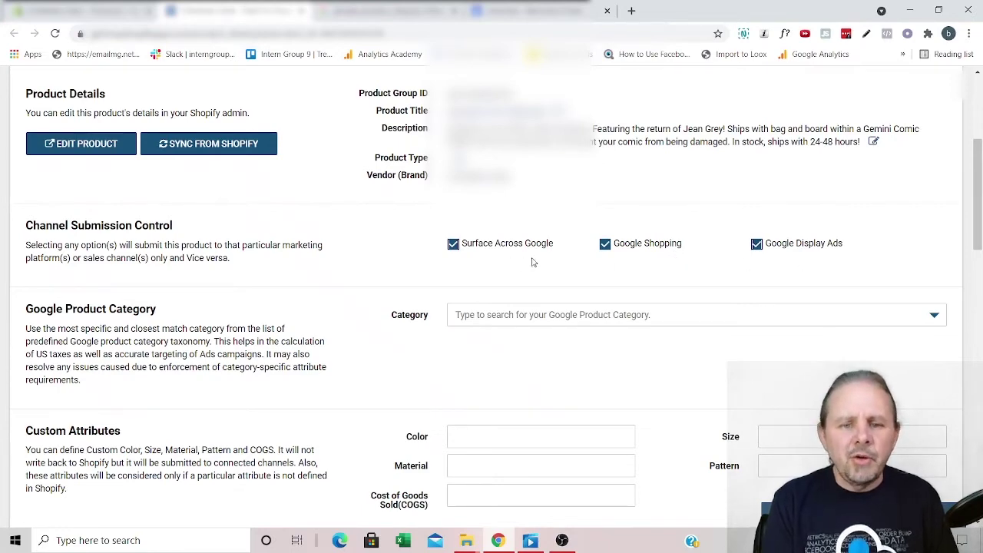
pyautogui.scroll(-2, 566, 397)
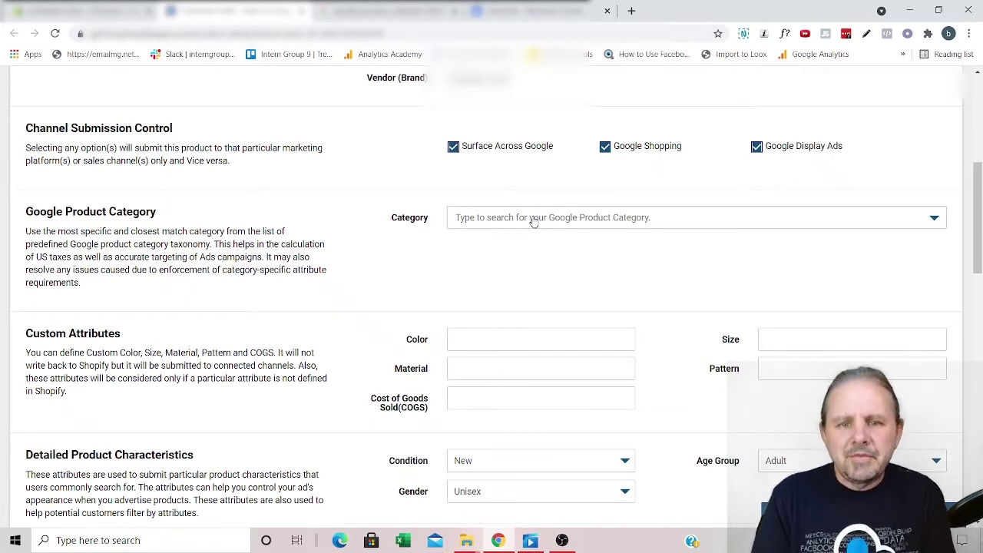
# Search the Google product categories for "bassoo" as an example.
pyautogui.click(534, 219)
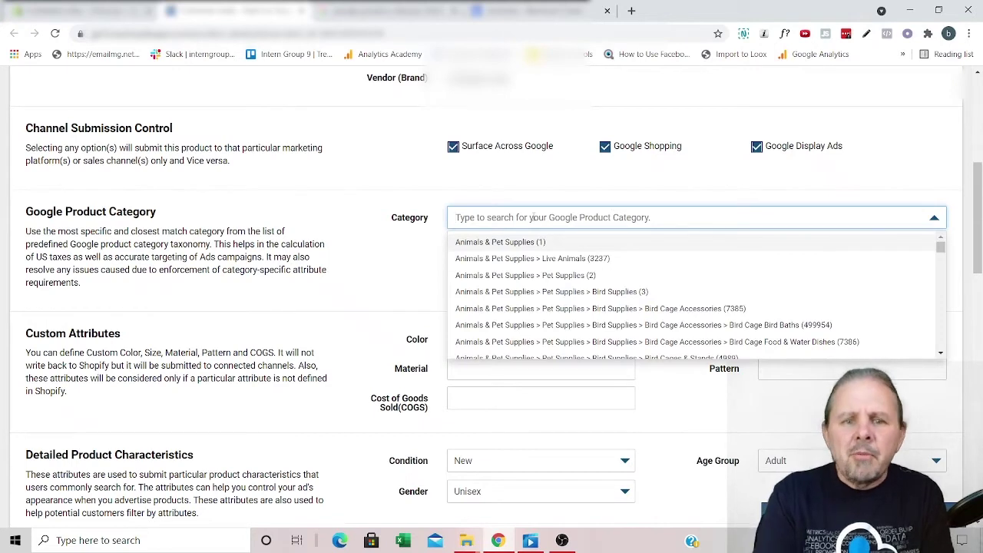
pyautogui.write('b')
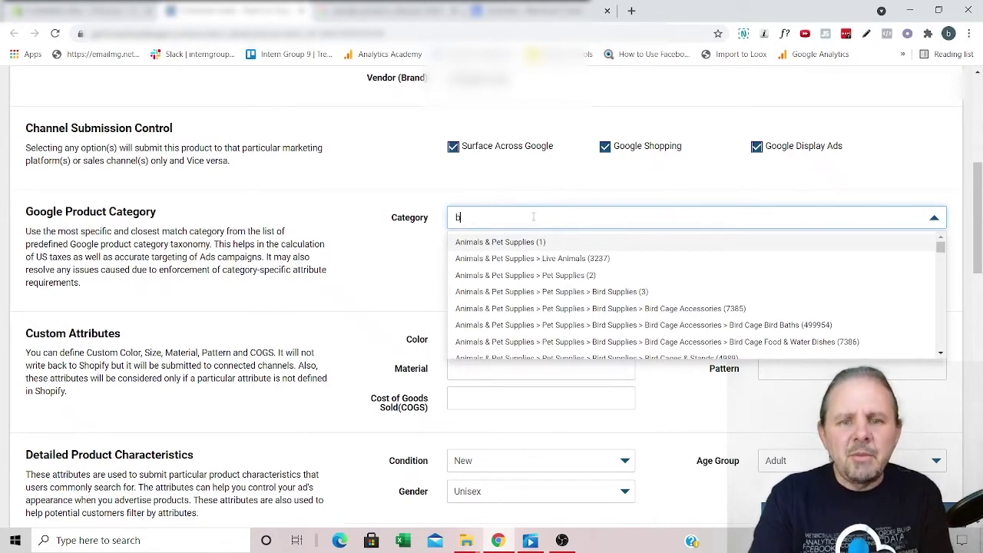
pyautogui.write('asoon')
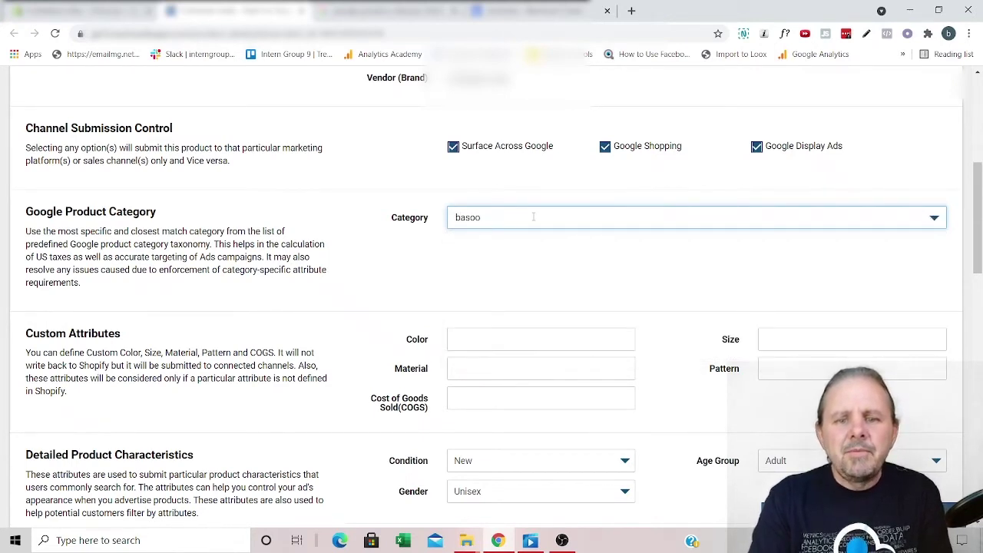
pyautogui.press('BackSpace')
pyautogui.press('BackSpace')
pyautogui.press('BackSpace')
pyautogui.write('ssoo')
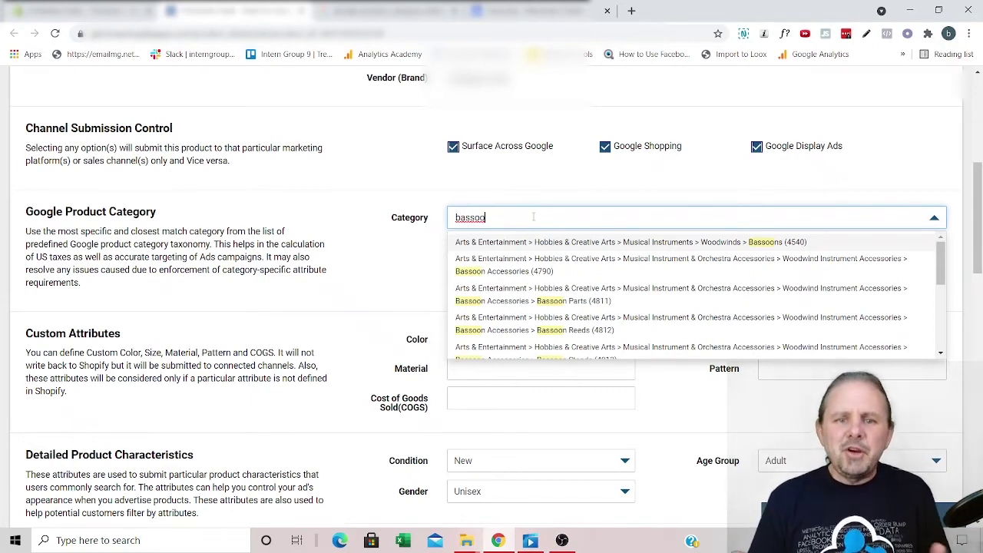
# Replace the category search term with "comic" to look for a comic book category.
pyautogui.press('BackSpace')
pyautogui.press('BackSpace')
pyautogui.press('BackSpace')
pyautogui.press('BackSpace')
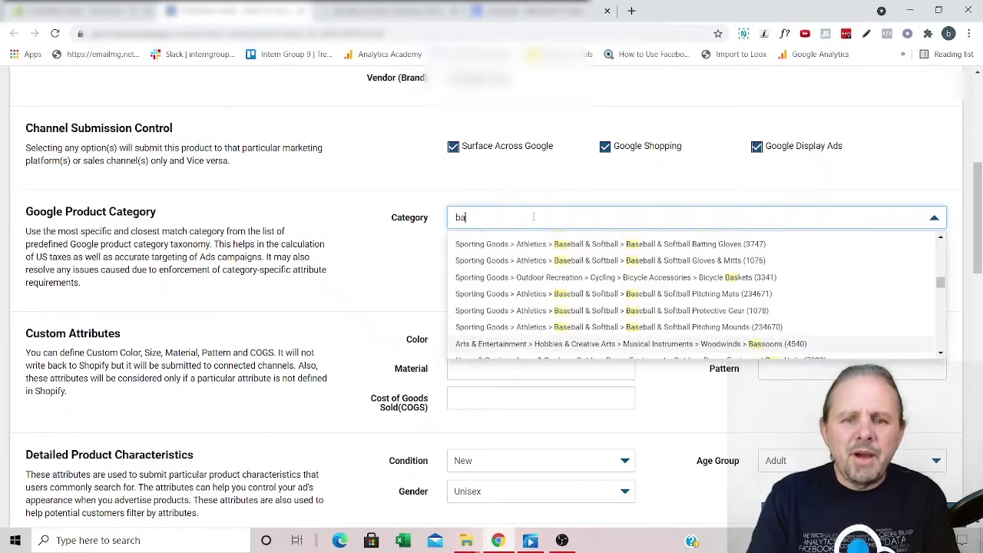
pyautogui.press('BackSpace')
pyautogui.press('BackSpace')
pyautogui.write('comic')
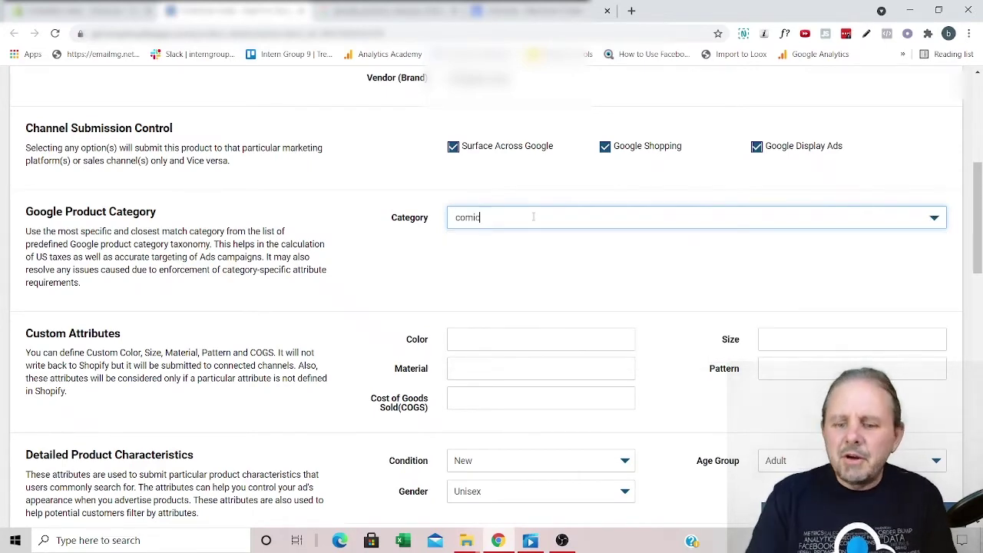
# Clear the category search and look for a matching category with "mang" instead.
pyautogui.press('BackSpace')
pyautogui.press('BackSpace')
pyautogui.press('BackSpace')
pyautogui.press('BackSpace')
pyautogui.press('BackSpace')
pyautogui.write('m')
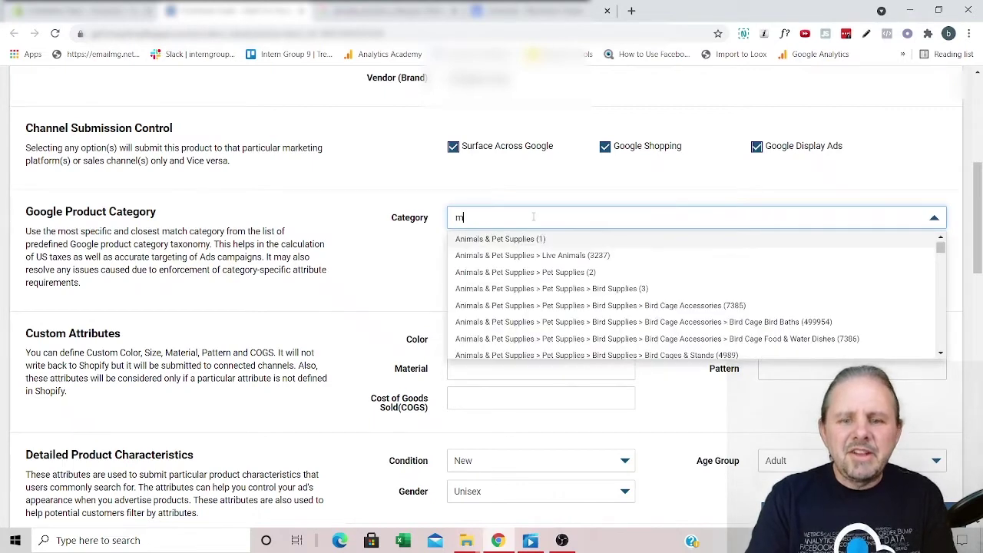
pyautogui.write('ang')
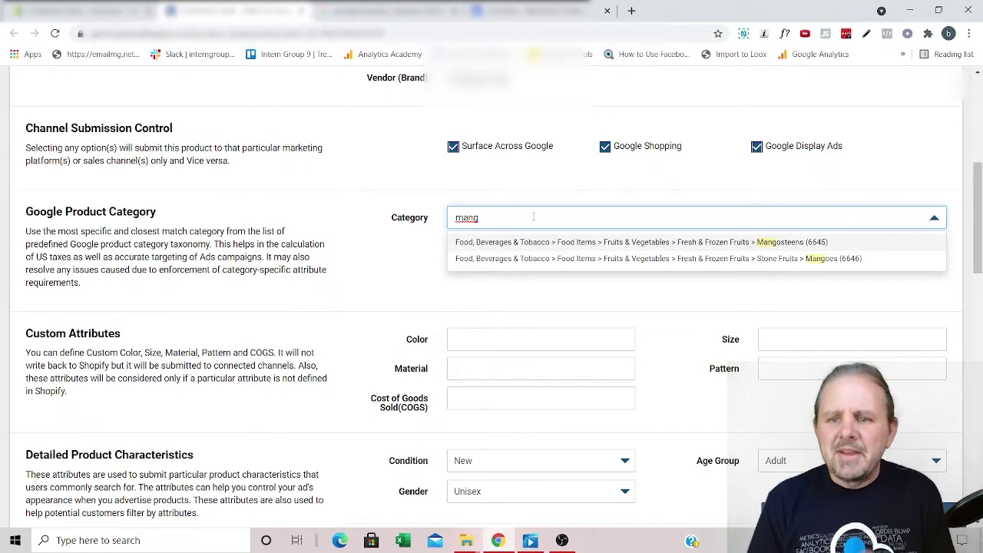
# Search the Google product categories for "anime" instead of the previous term.
pyautogui.press('BackSpace')
pyautogui.press('BackSpace')
pyautogui.press('BackSpace')
pyautogui.press('BackSpace')
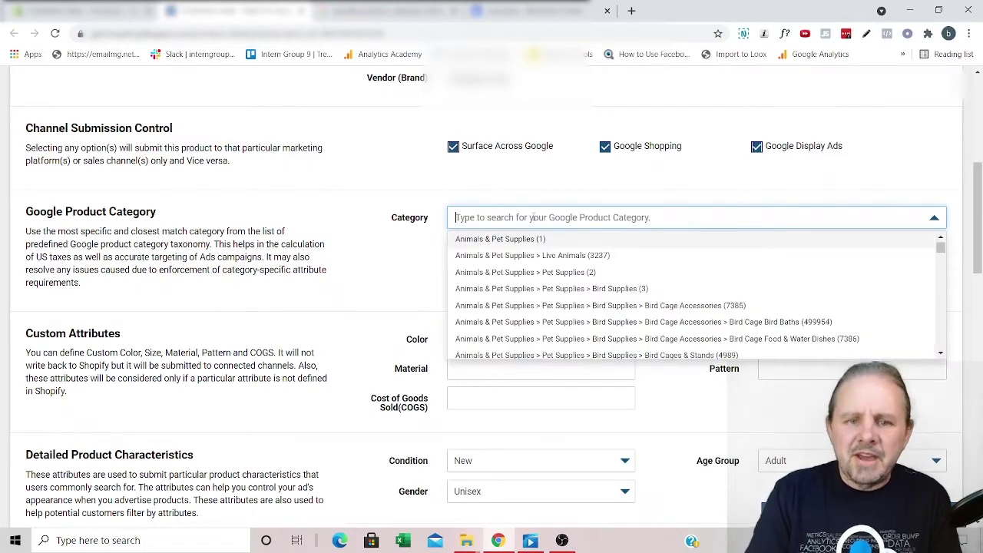
pyautogui.write('anime')
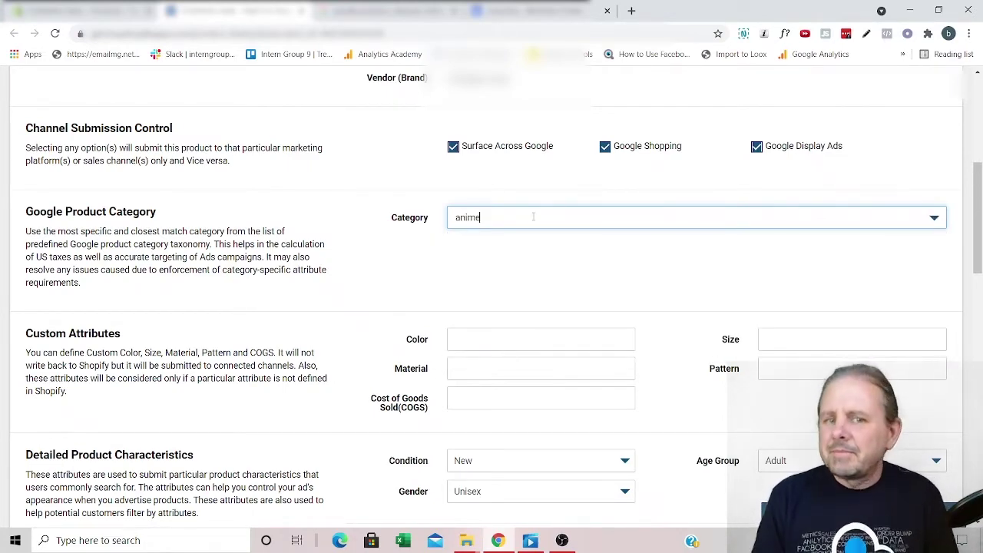
# Search the Google product categories for "book" and set the product's category to Media > Books (784).
pyautogui.press('BackSpace')
pyautogui.press('BackSpace')
pyautogui.press('BackSpace')
pyautogui.press('BackSpace')
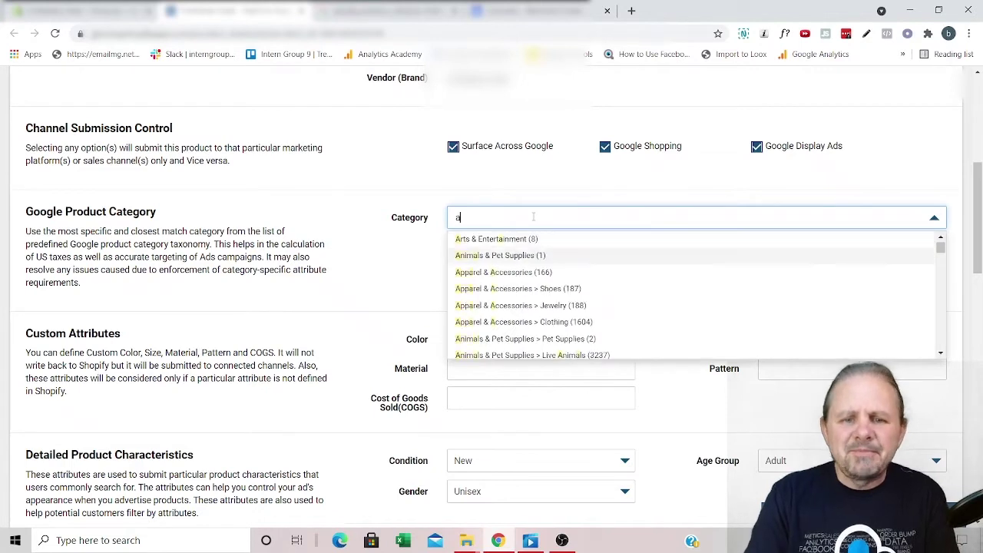
pyautogui.press('BackSpace')
pyautogui.write('b')
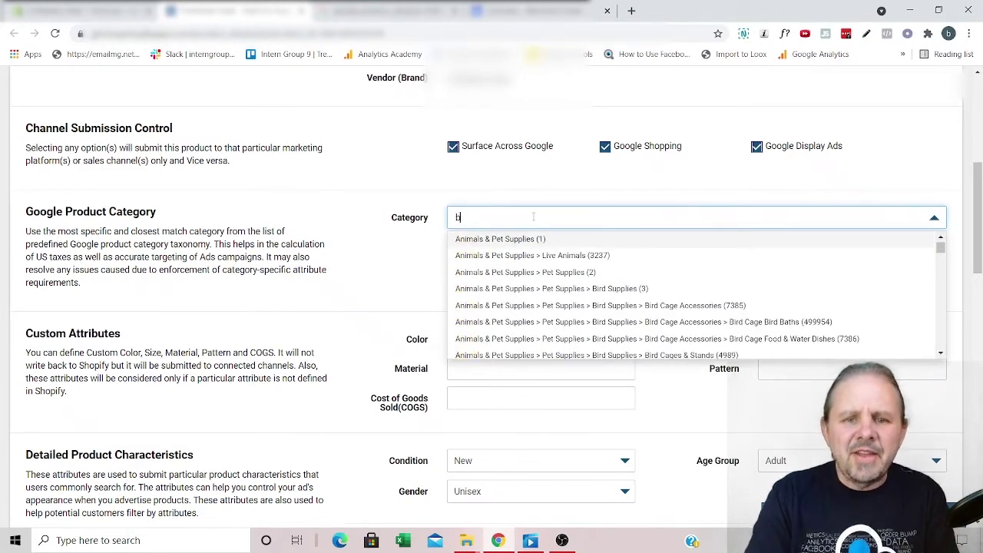
pyautogui.write('oo')
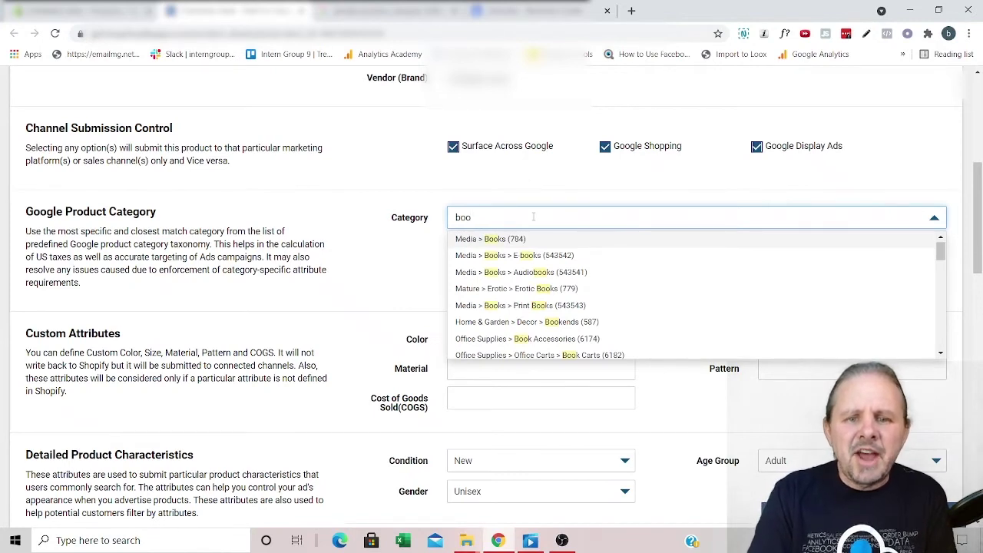
pyautogui.write('k')
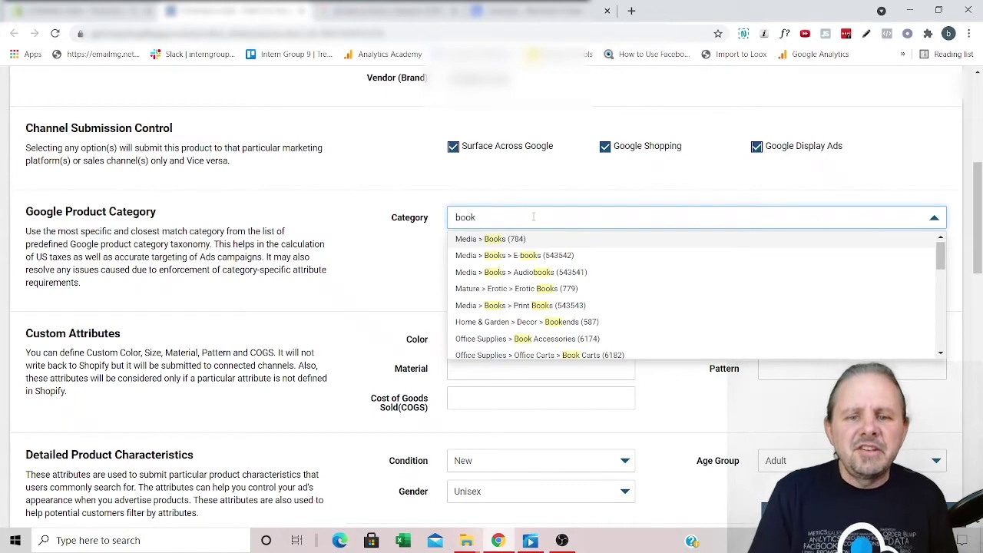
pyautogui.click(506, 242)
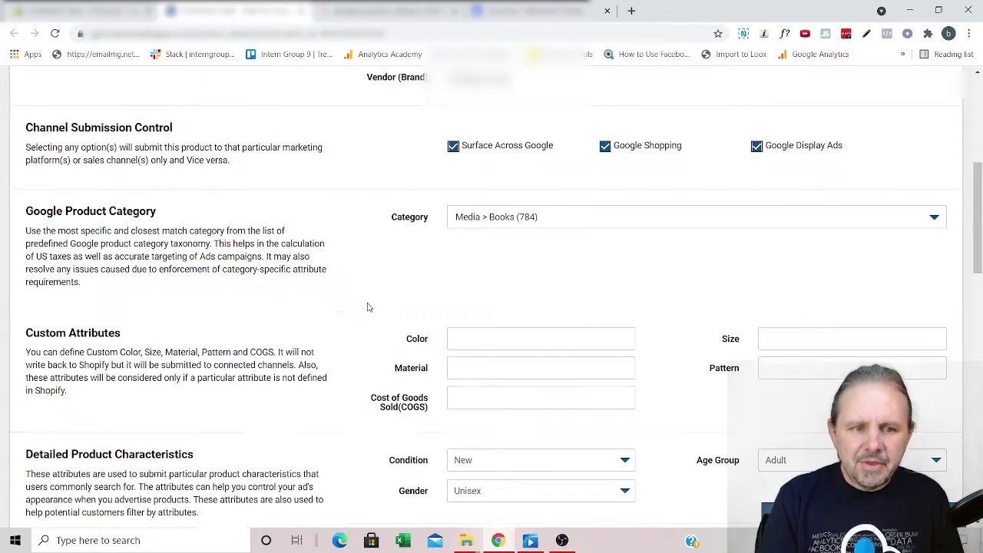
# Review the custom attributes and detailed characteristics, and mark the product as Adult-oriented.
pyautogui.scroll(-1, 368, 305)
pyautogui.scroll(-2, 367, 299)
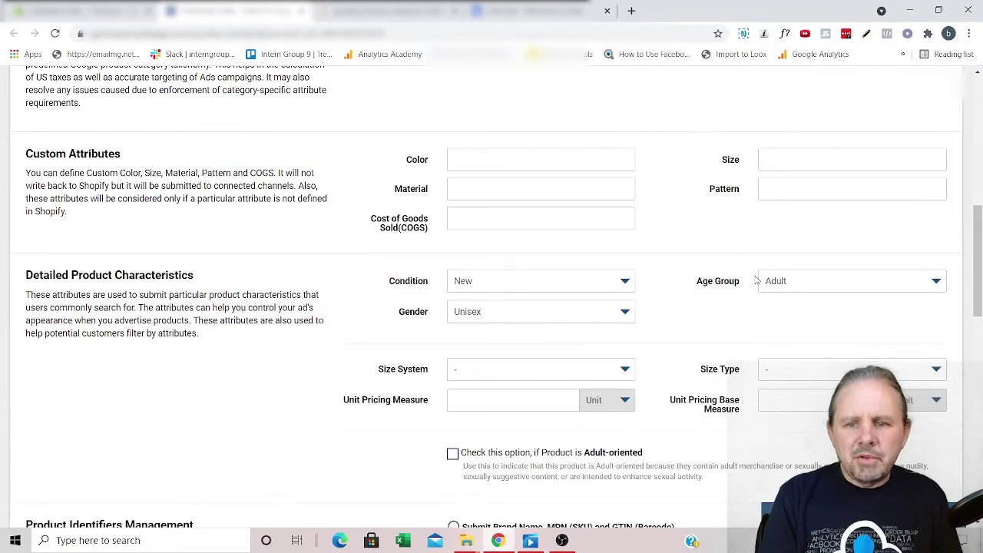
pyautogui.scroll(-2, 661, 236)
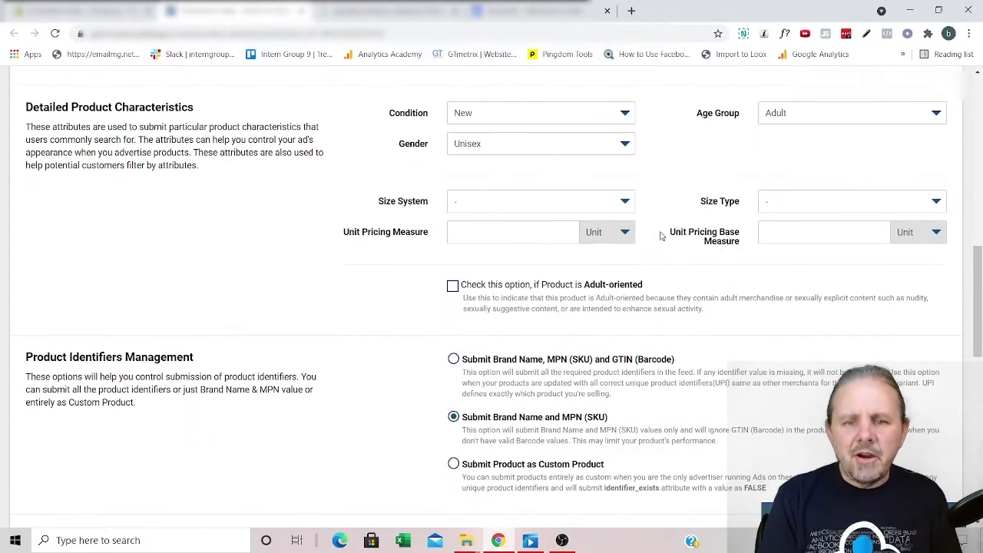
pyautogui.scroll(-1, 661, 235)
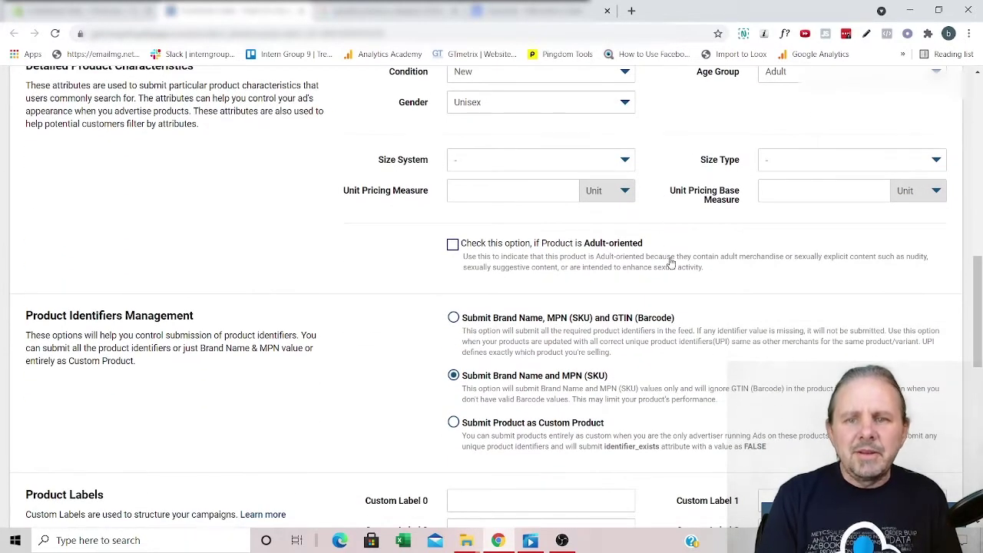
pyautogui.scroll(3, 671, 264)
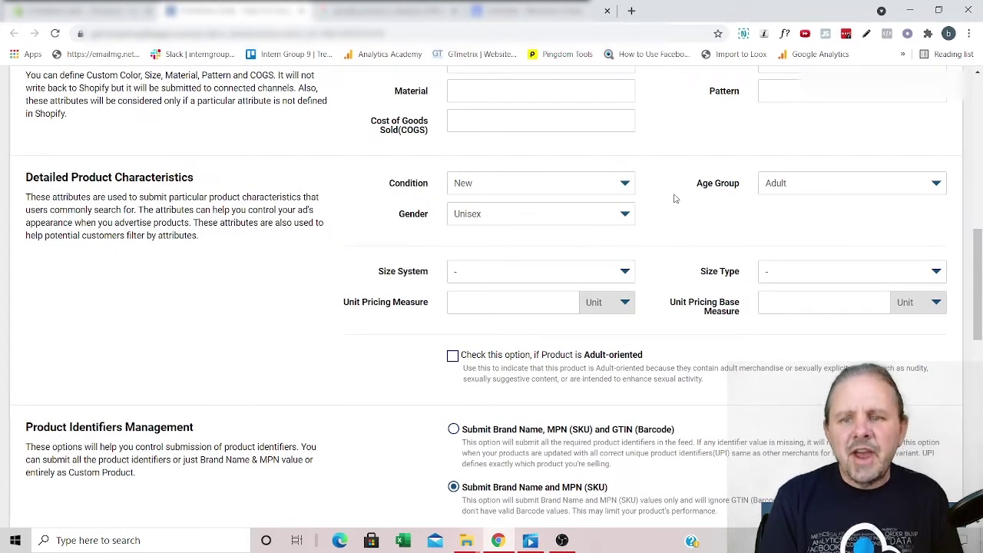
pyautogui.scroll(-3, 675, 199)
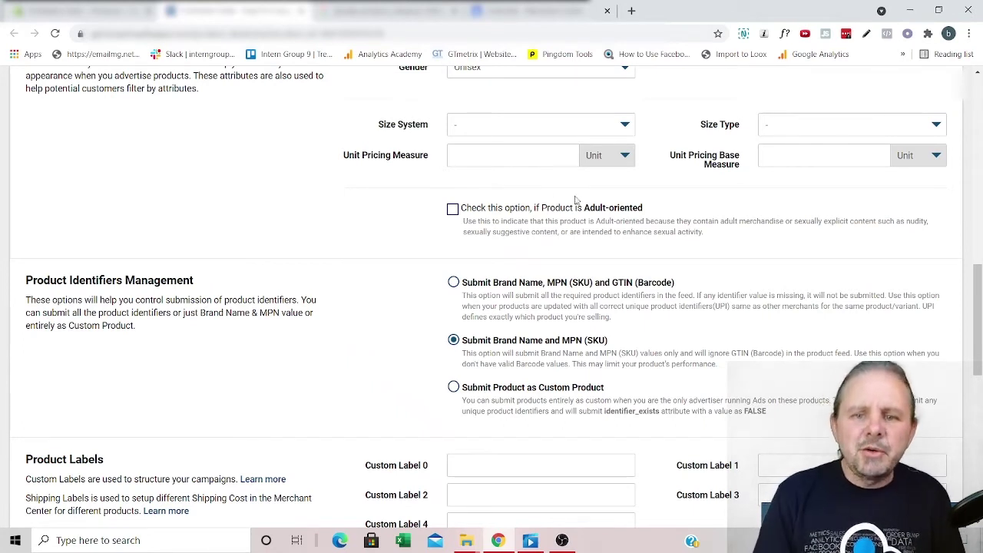
pyautogui.click(452, 209)
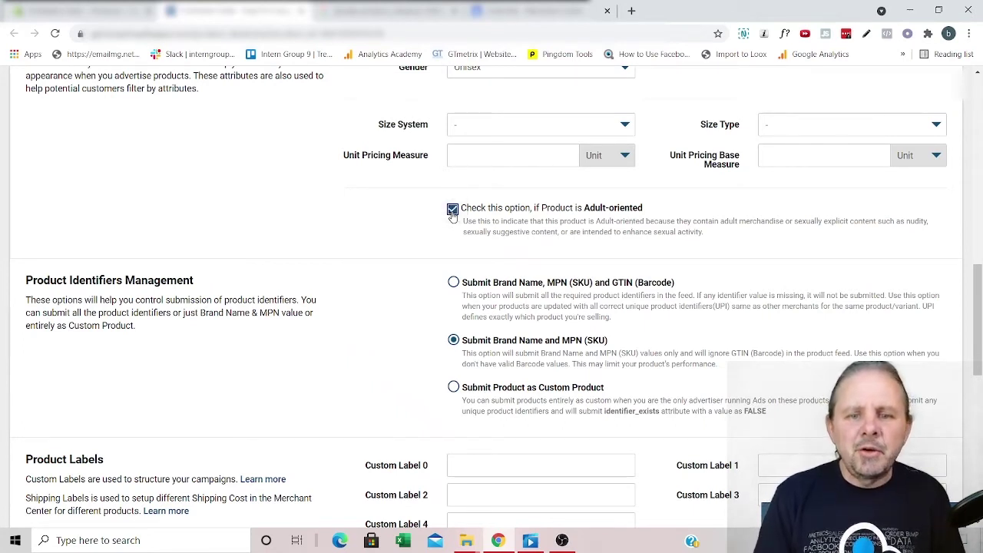
# Unmark the product as Adult-oriented and save the updated product details.
pyautogui.click(453, 210)
pyautogui.scroll(-3, 397, 344)
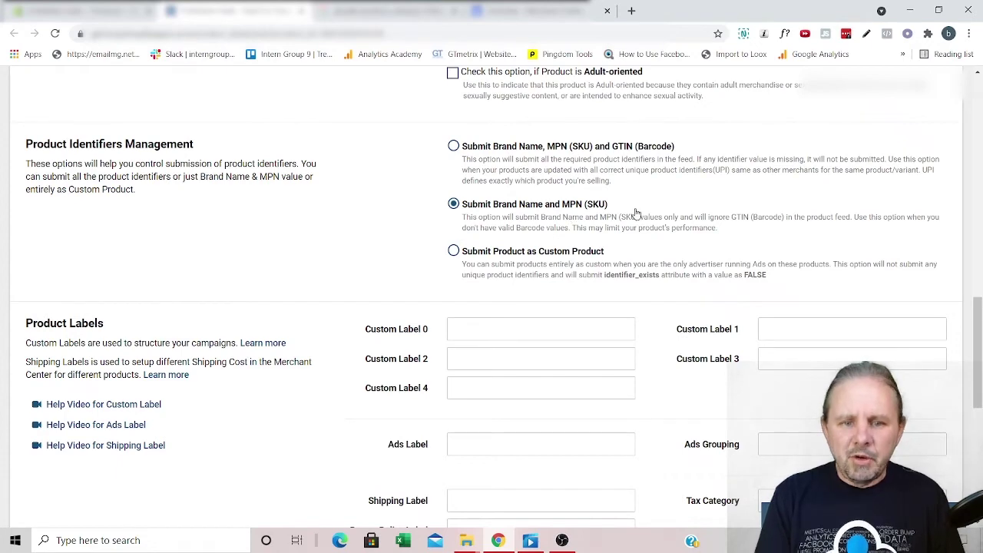
pyautogui.scroll(-6, 443, 212)
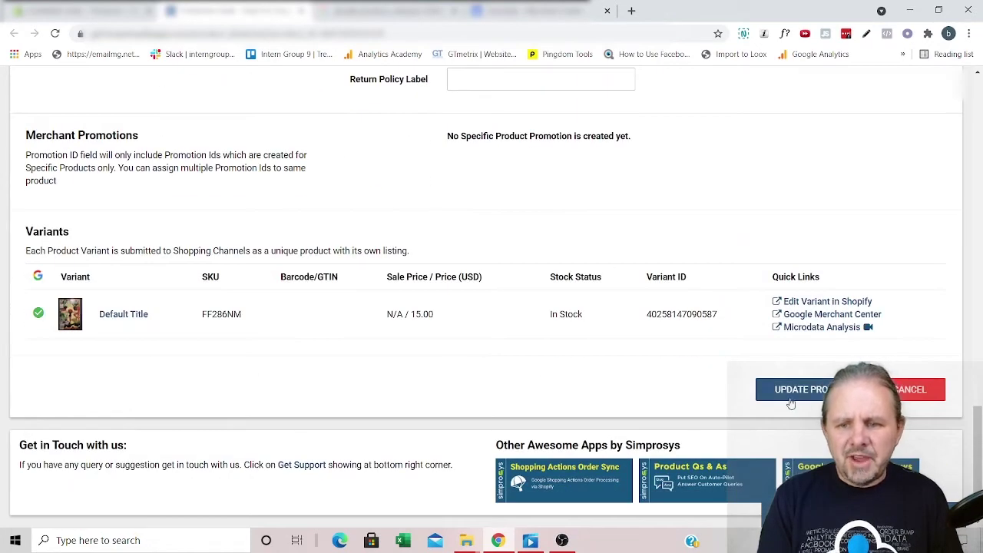
pyautogui.click(790, 389)
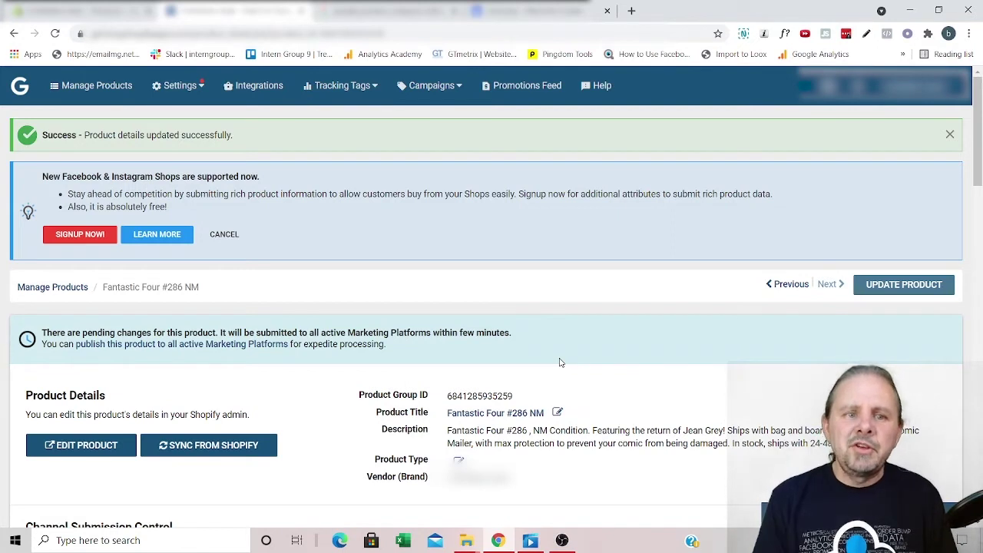
# In the Shopify sync settings, set the Default Google Product Category to Apparel & Accessories > Clothing > Shirts & Tops (212) and save the defaults.
pyautogui.click(190, 88)
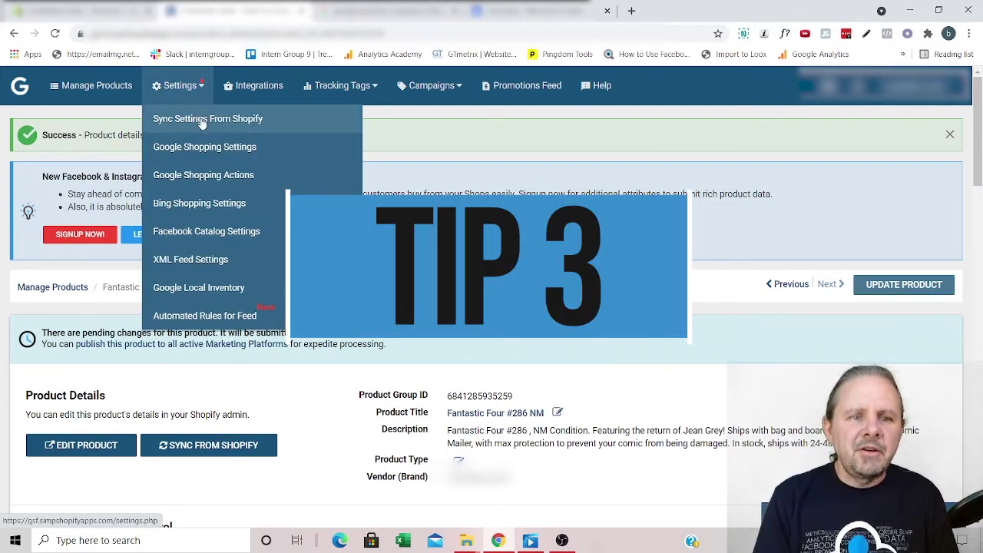
pyautogui.click(202, 119)
pyautogui.scroll(-5, 874, 329)
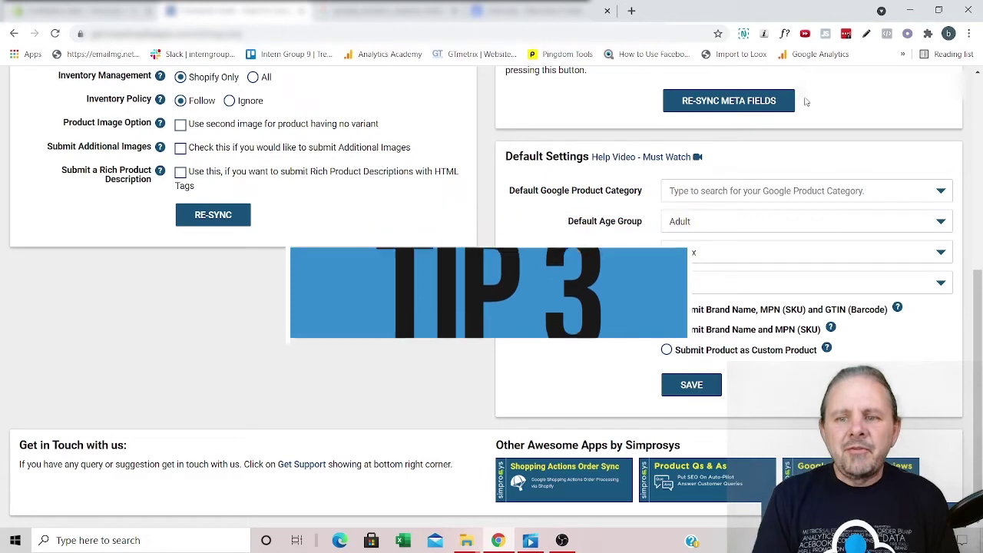
pyautogui.click(788, 194)
pyautogui.write('s')
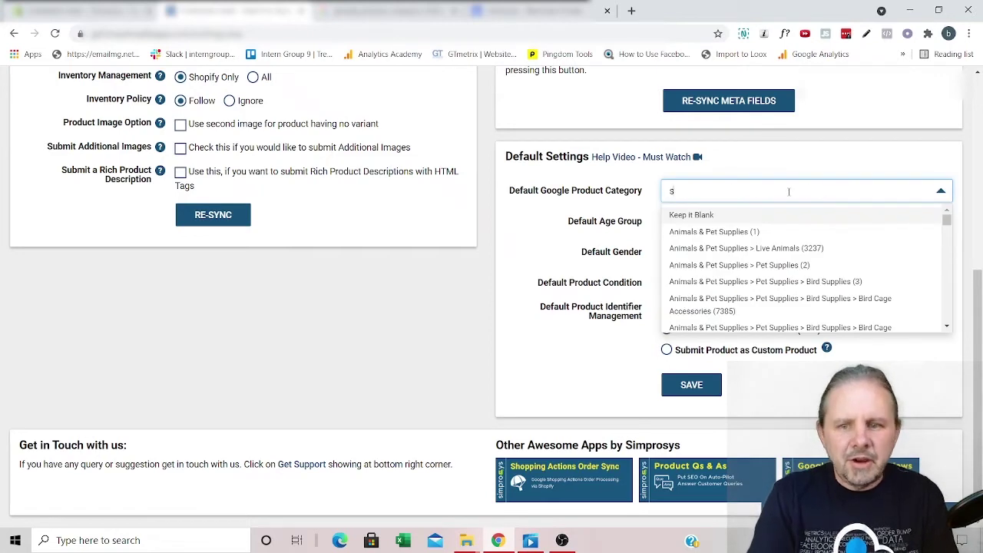
pyautogui.write('hirt')
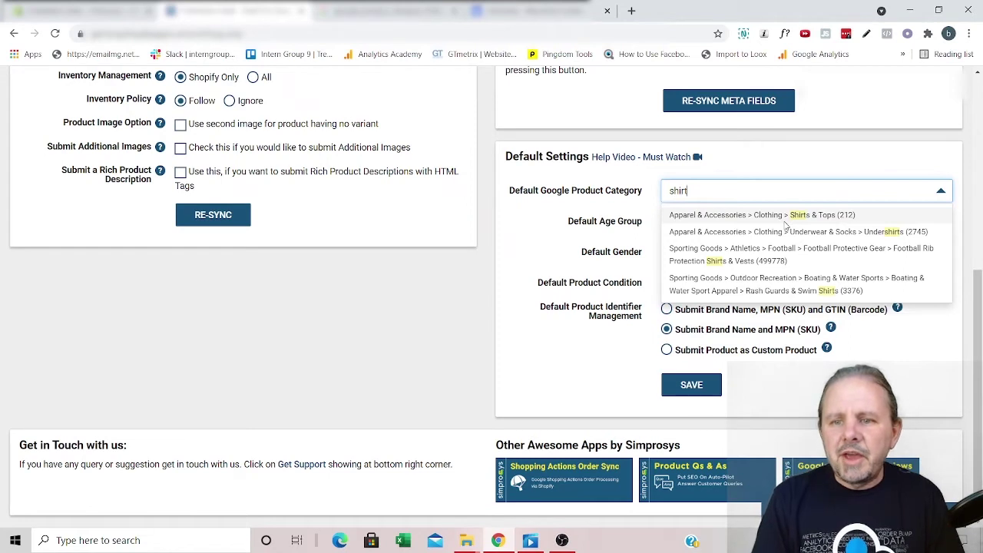
pyautogui.click(784, 218)
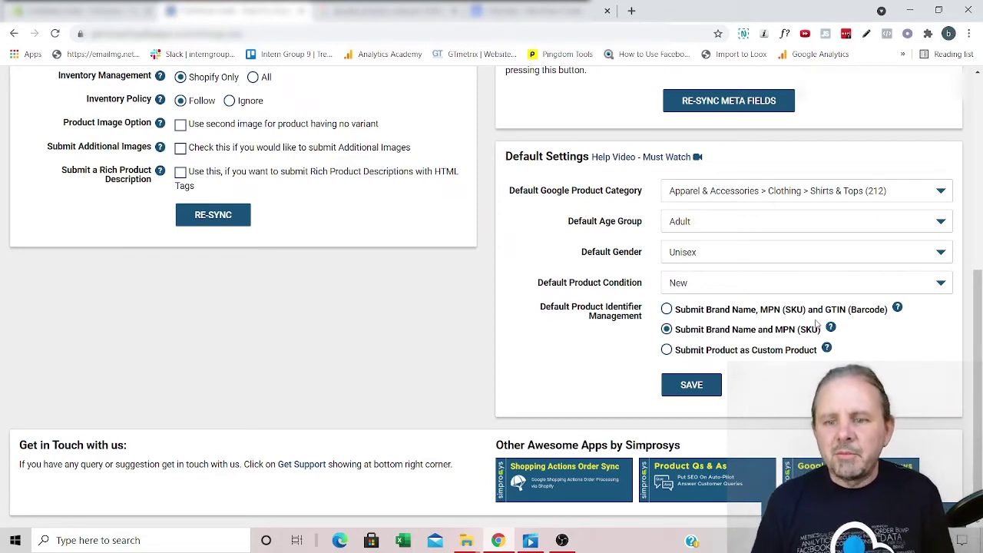
pyautogui.click(690, 386)
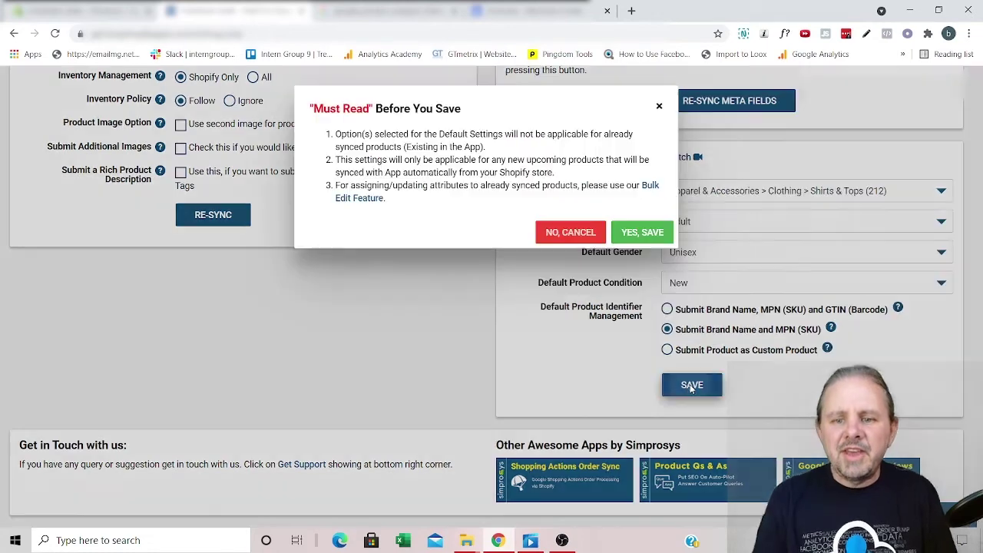
pyautogui.click(637, 225)
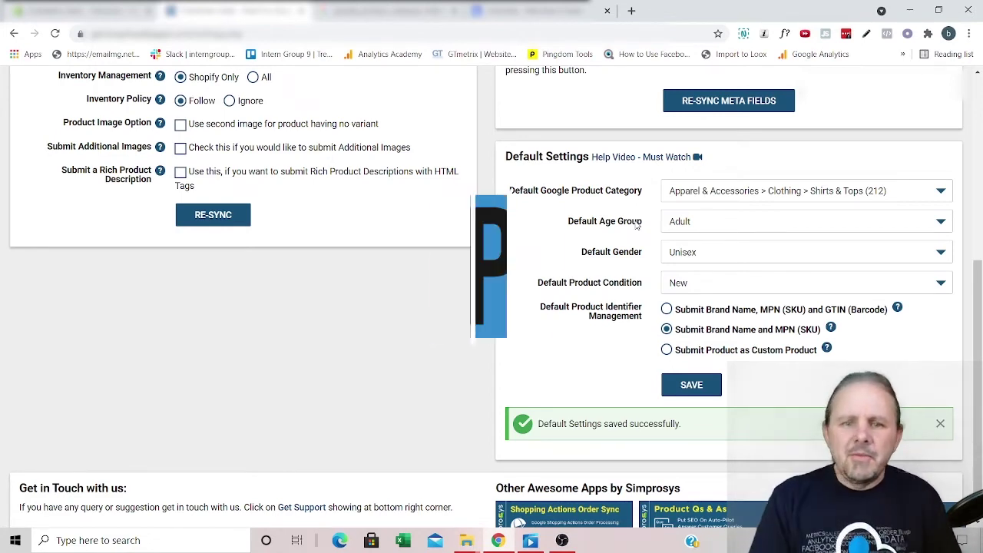
# Open the Automated Rules for Feed settings.
pyautogui.scroll(5, 248, 166)
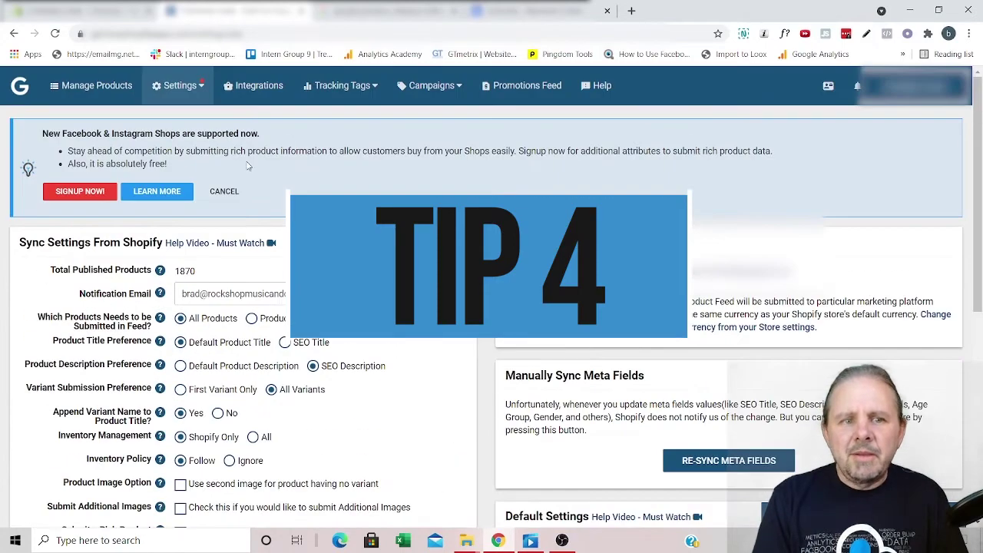
pyautogui.moveTo(181, 100)
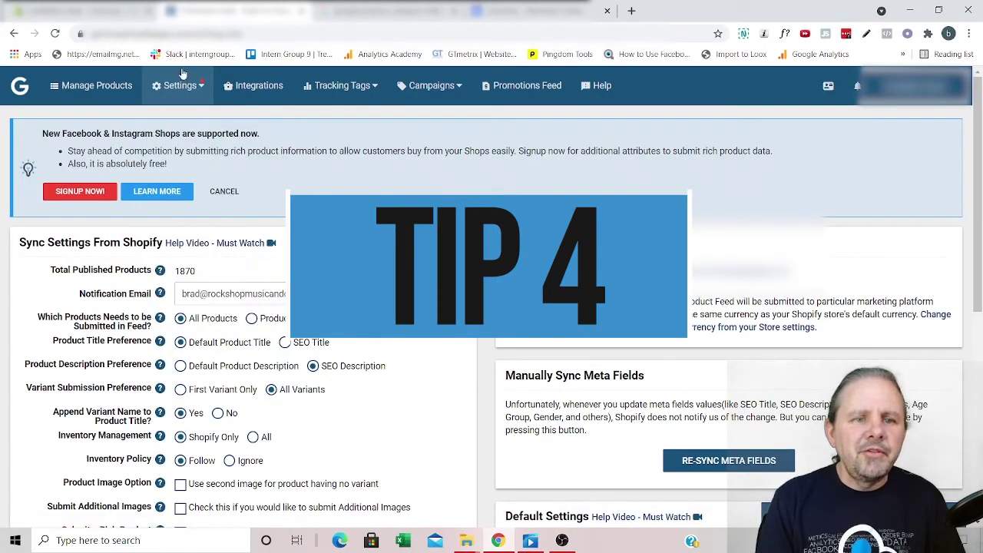
pyautogui.click(213, 323)
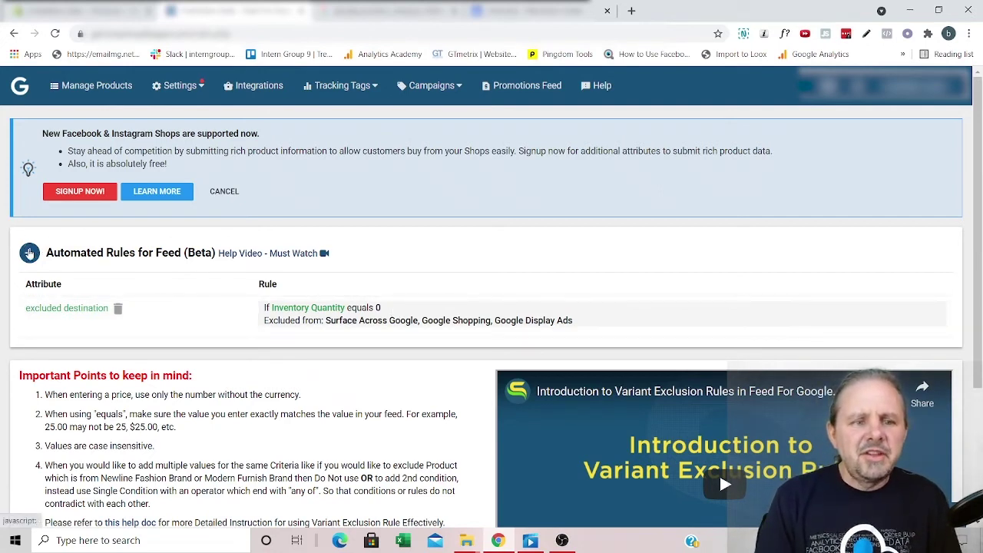
# Start a new Excluded Destination rule with the condition that Price is less than 30.
pyautogui.click(28, 252)
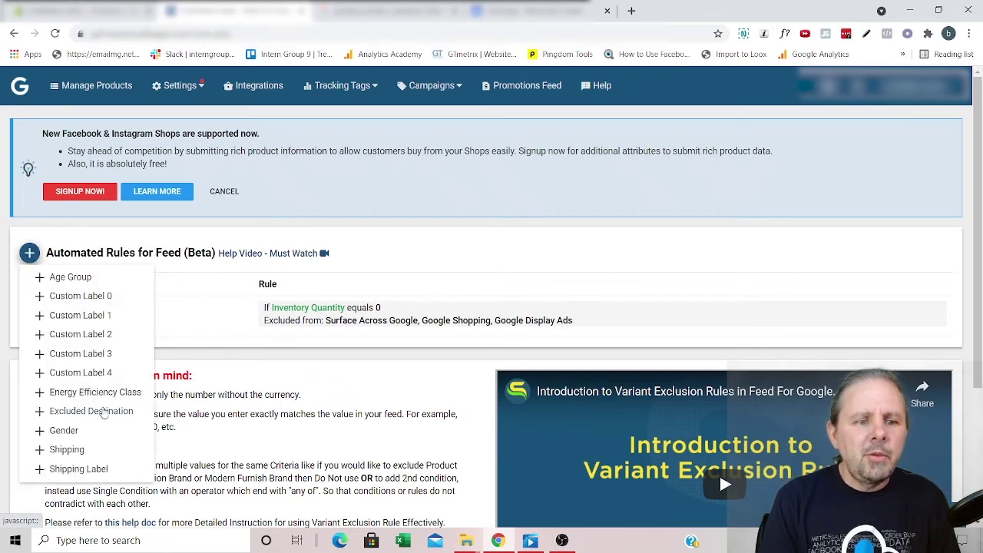
pyautogui.click(100, 410)
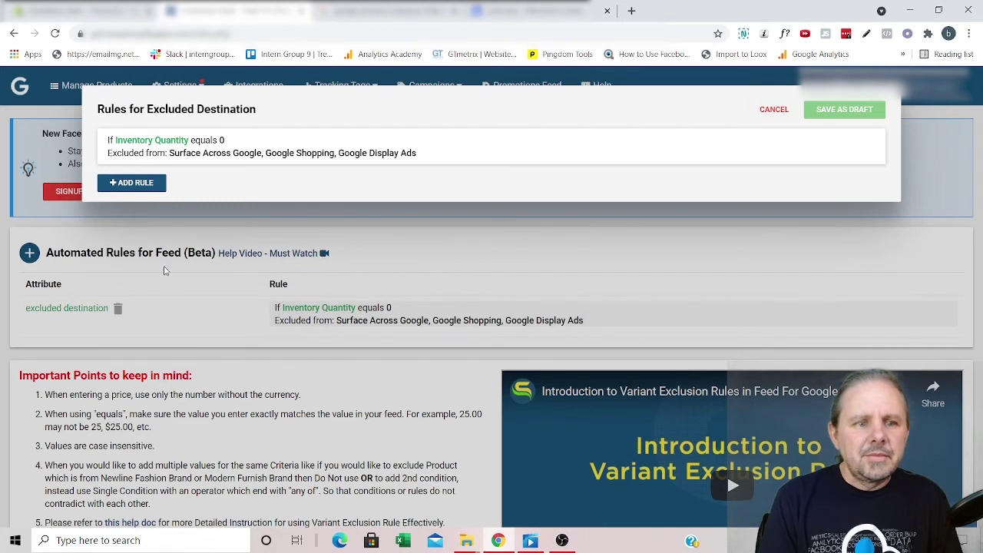
pyautogui.click(144, 184)
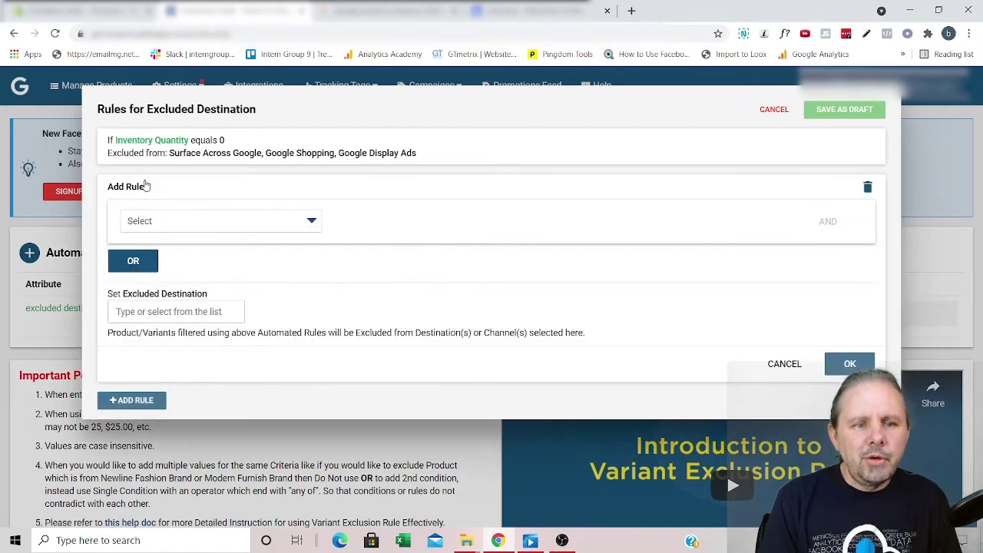
pyautogui.click(182, 227)
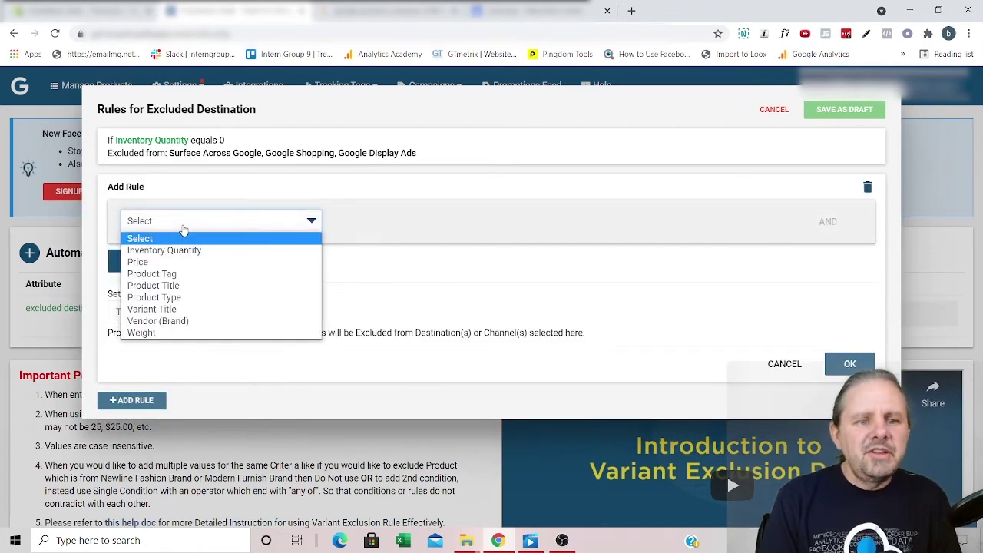
pyautogui.click(167, 262)
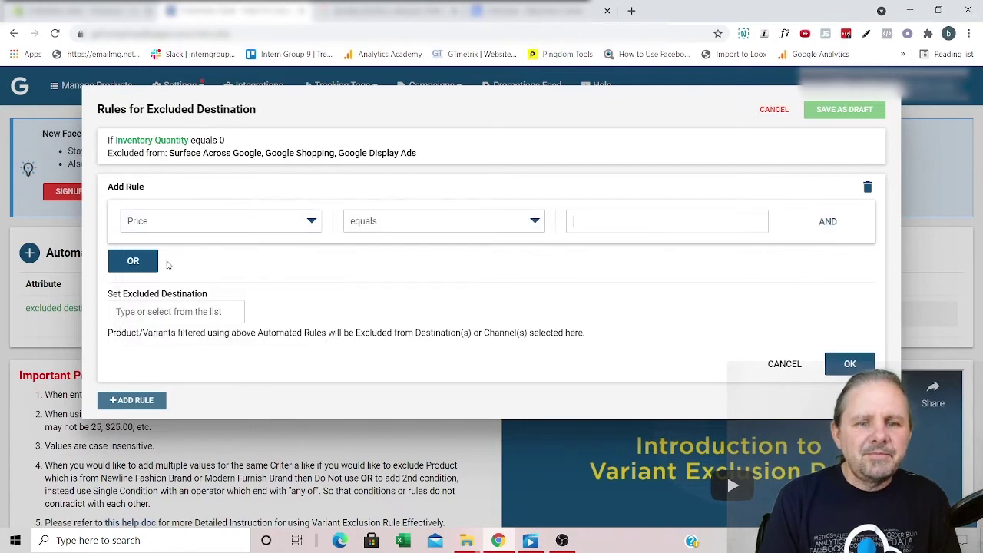
pyautogui.click(505, 219)
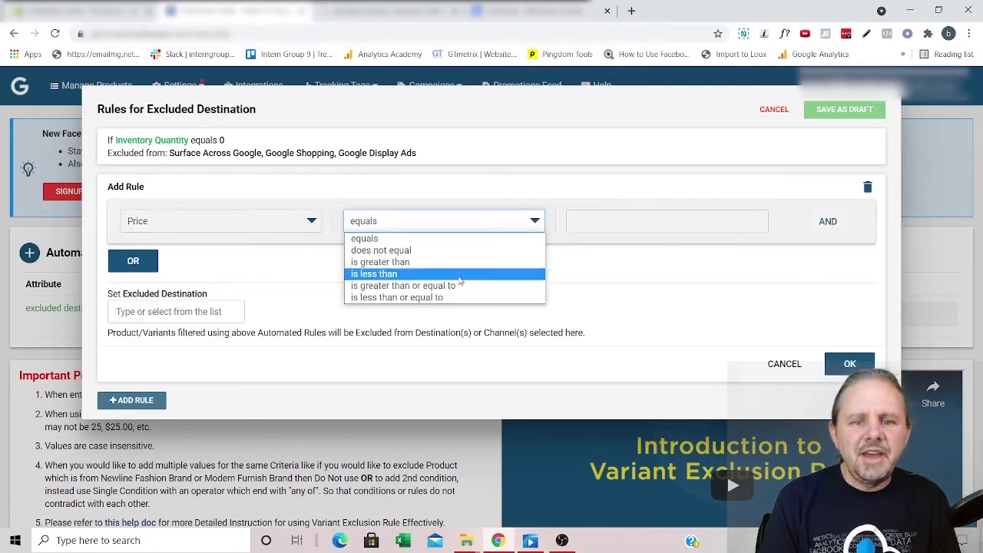
pyautogui.click(459, 274)
pyautogui.click(618, 227)
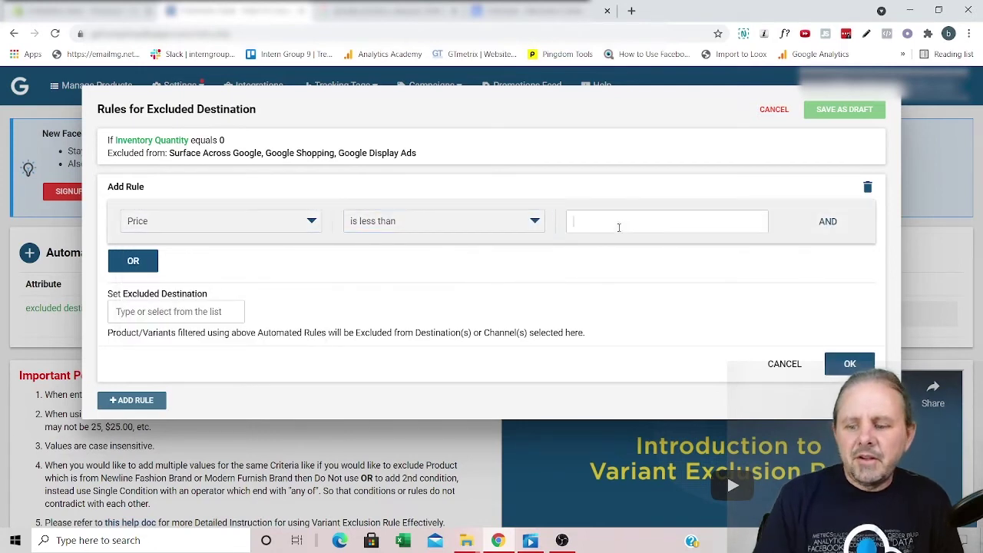
pyautogui.write('30')
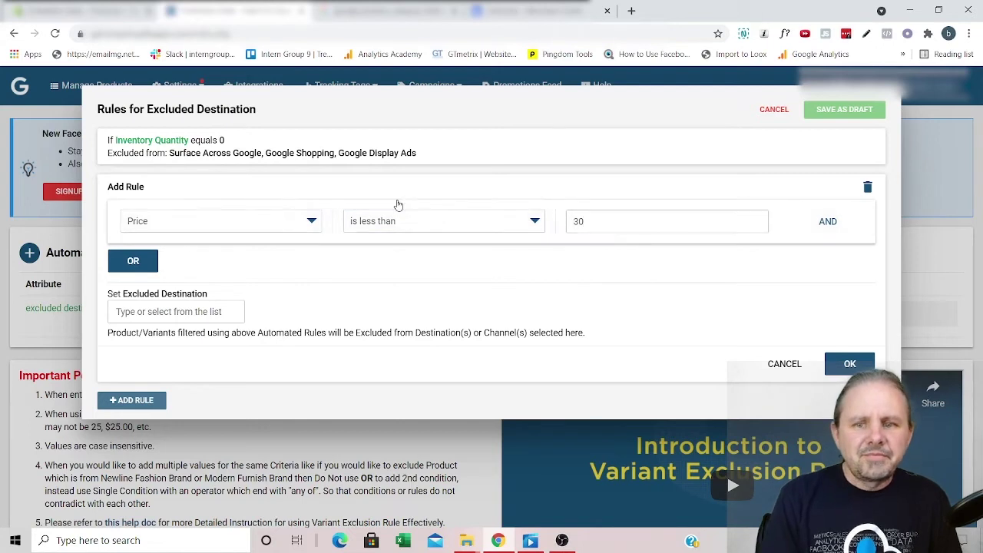
# Add an AND condition to the rule so that Product Type contains Hoodie.
pyautogui.click(825, 228)
pyautogui.click(307, 264)
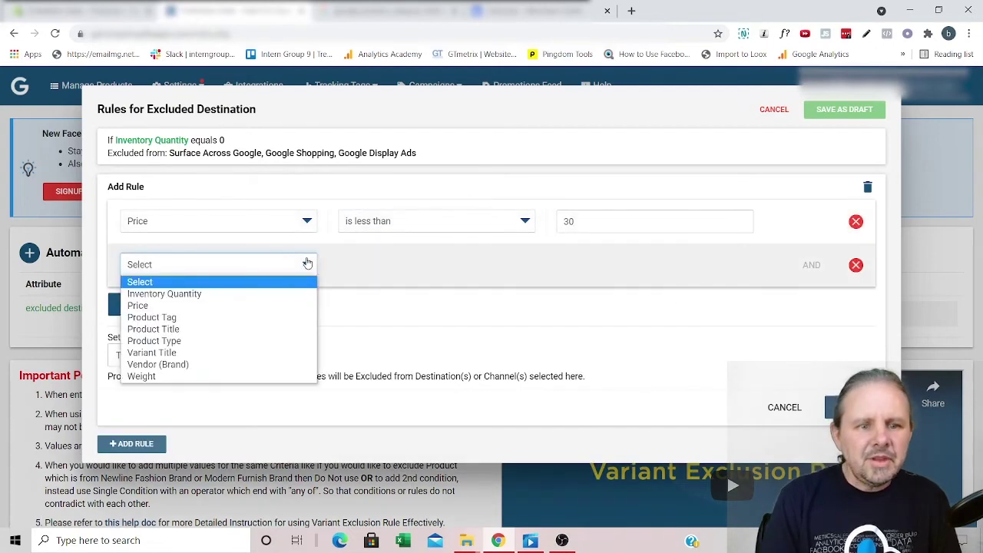
pyautogui.click(237, 340)
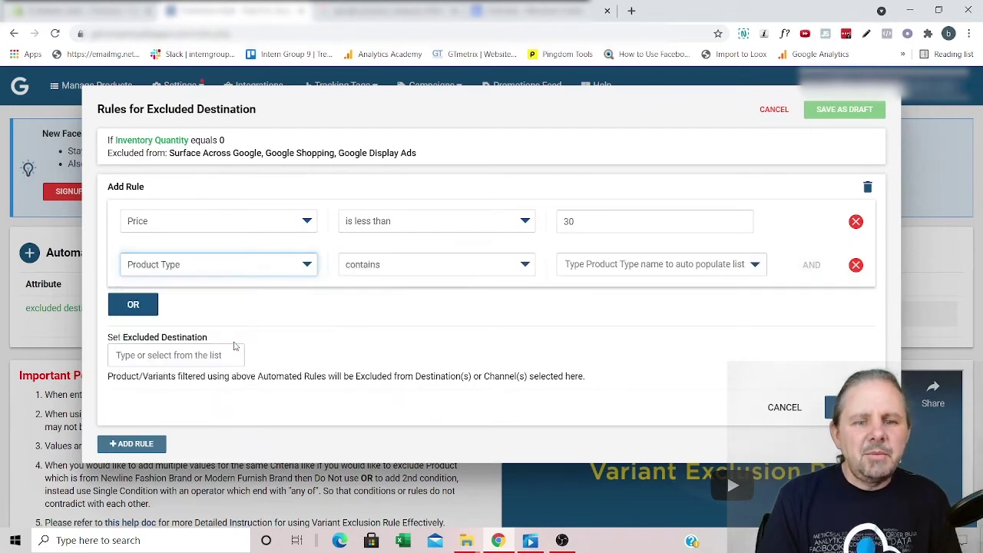
pyautogui.click(590, 264)
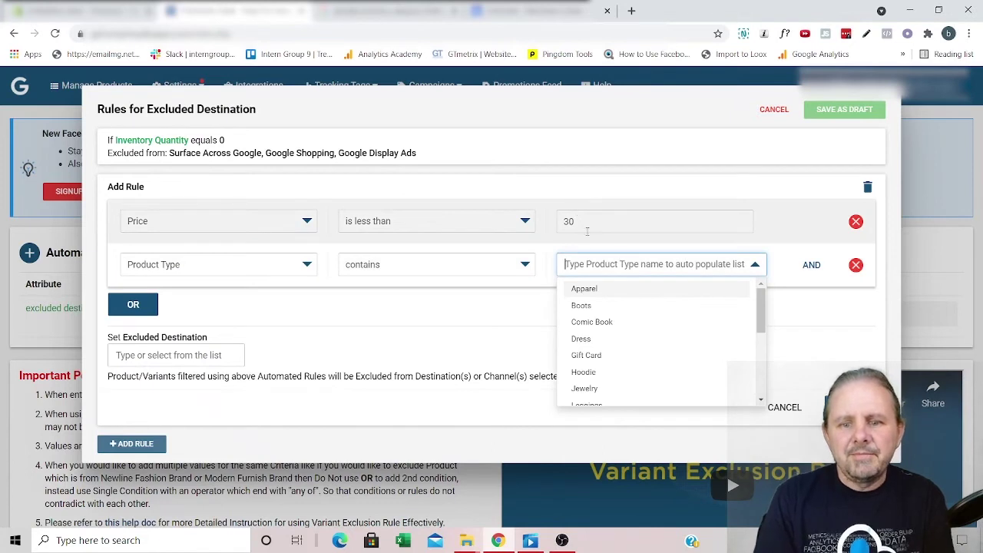
pyautogui.click(583, 372)
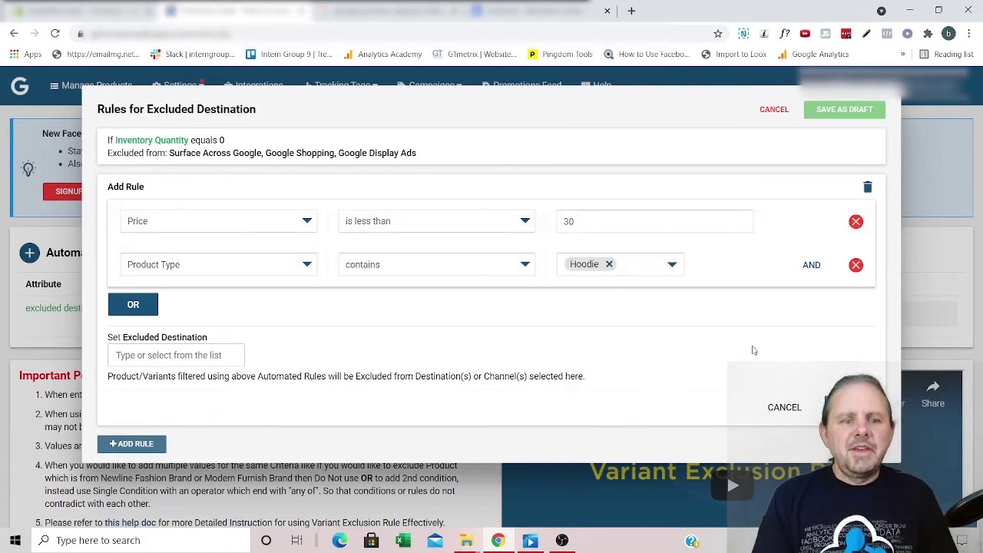
# Set the rule's excluded destinations to Surface Across Google, Google Shopping and Google Display Ads, and discard the unsaved rule.
pyautogui.click(149, 354)
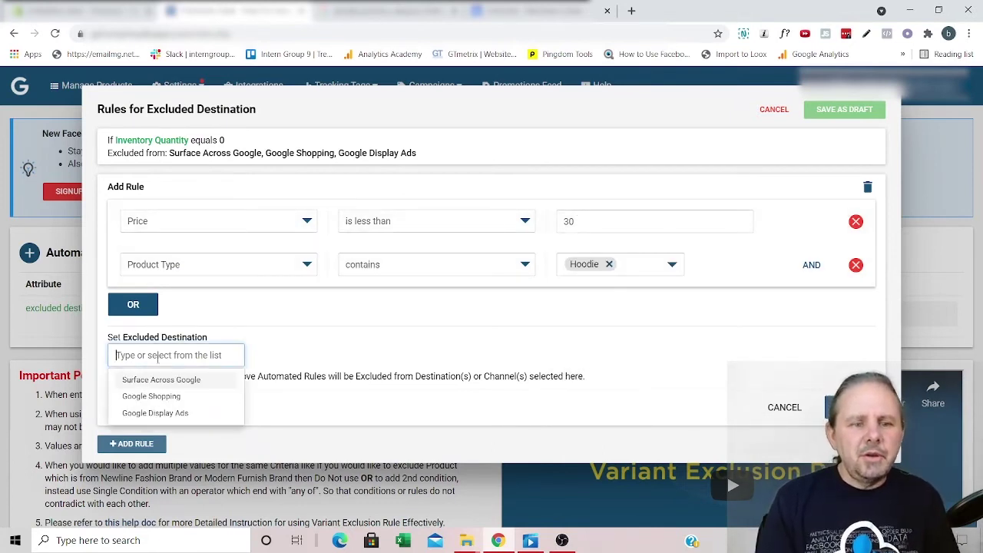
pyautogui.click(165, 379)
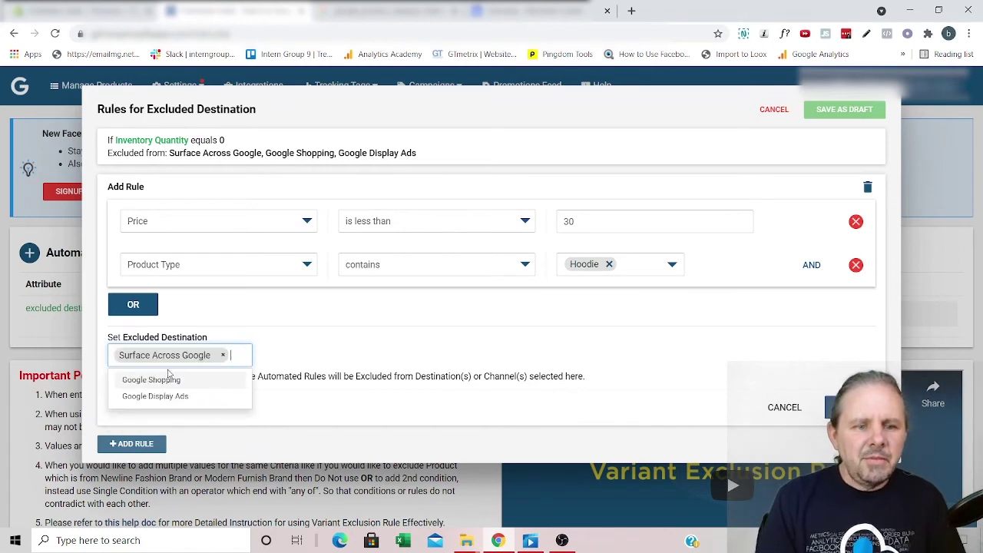
pyautogui.click(169, 377)
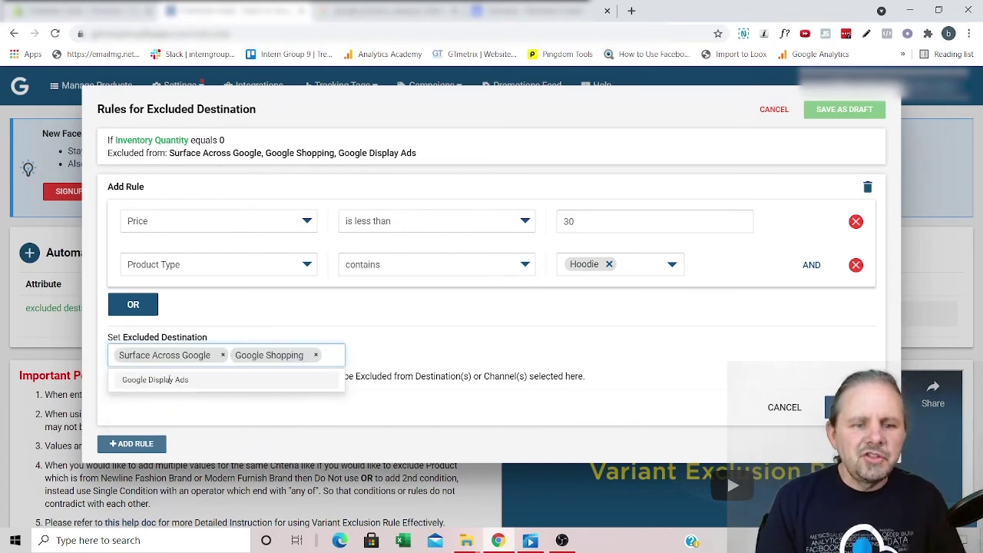
pyautogui.click(169, 380)
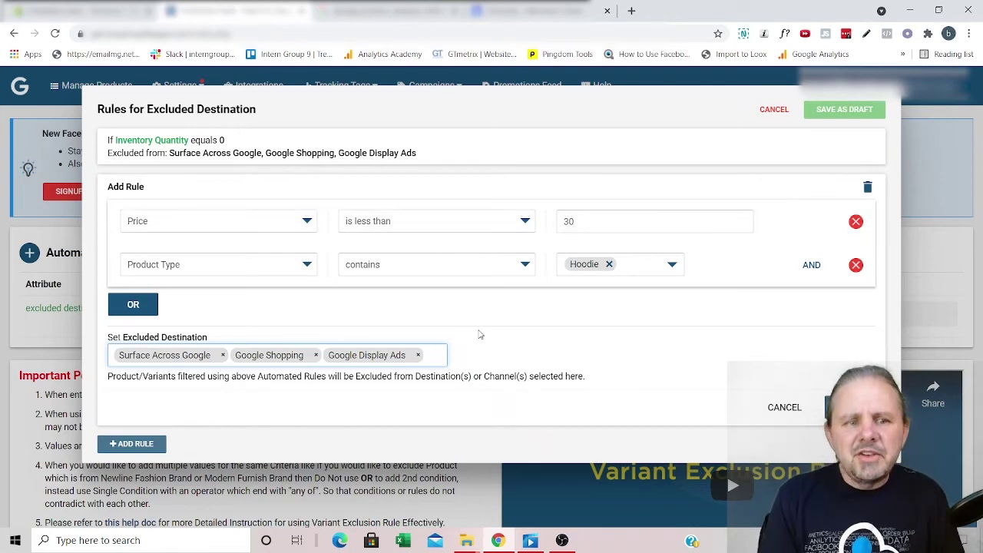
pyautogui.press('Escape')
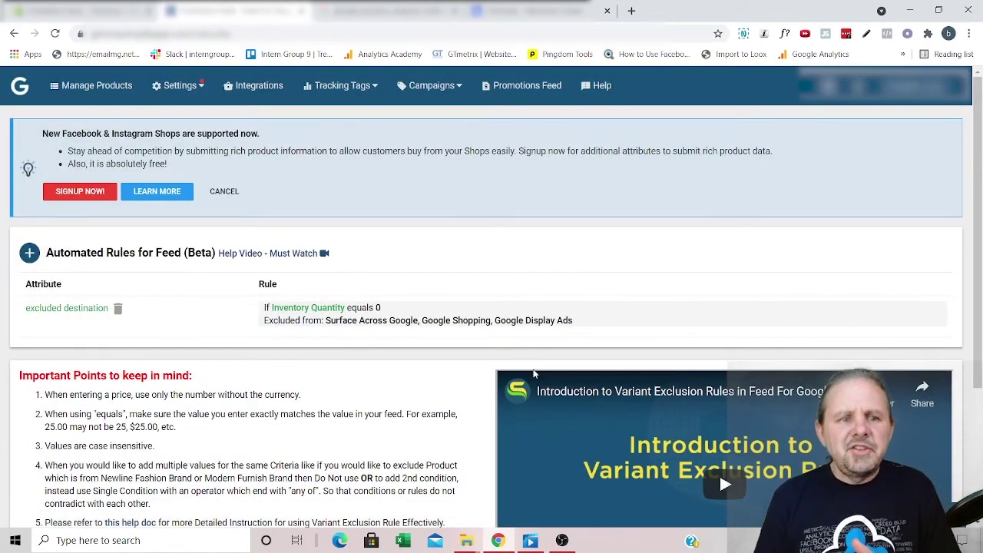
pyautogui.click(30, 254)
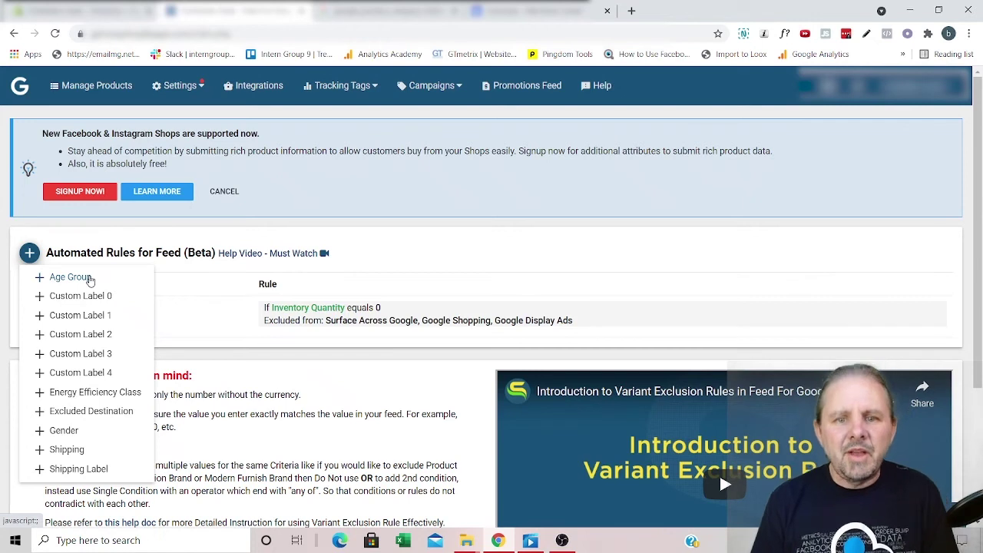
pyautogui.click(542, 271)
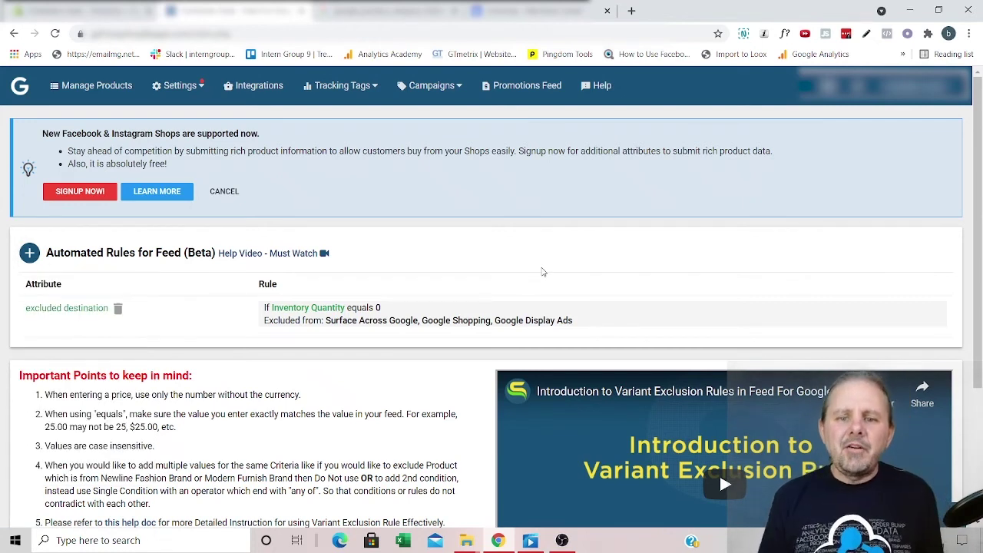